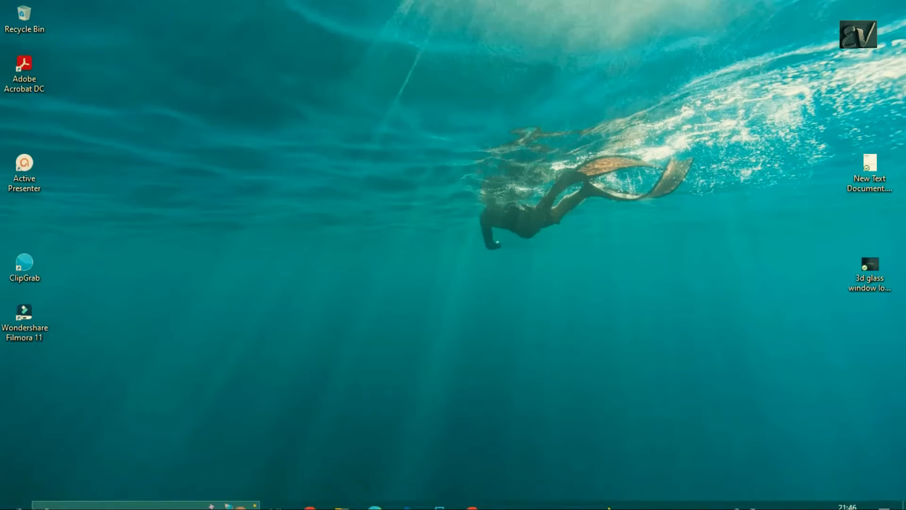
- Open Canva in the browser and start a new YouTube Thumbnail design at 1280 × 720 px
click(483, 505)
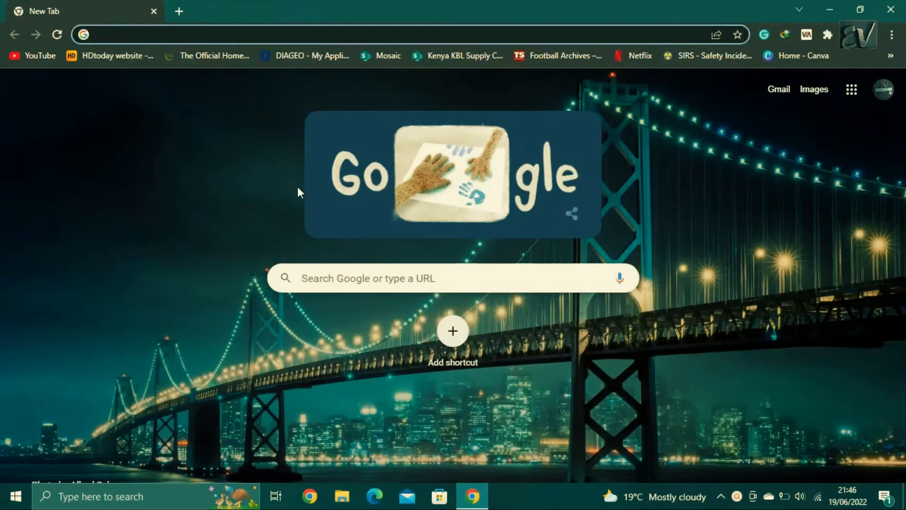
click(783, 56)
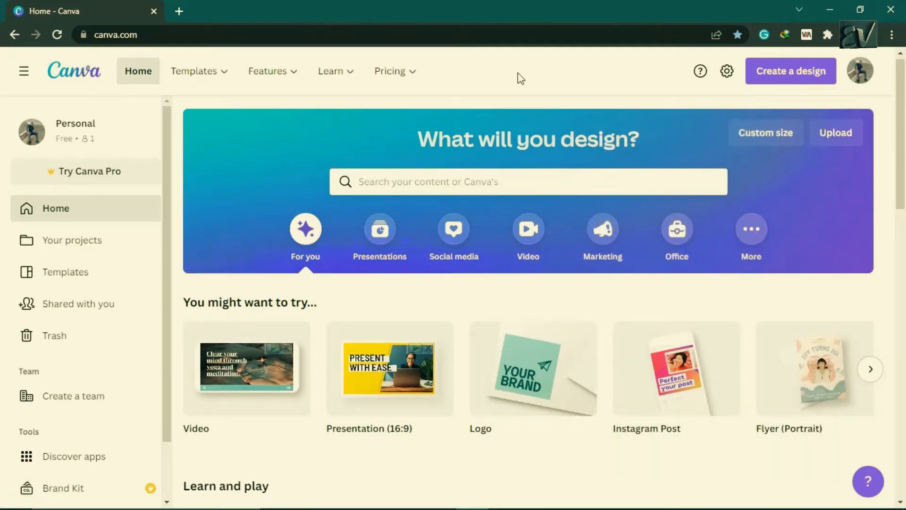
click(803, 74)
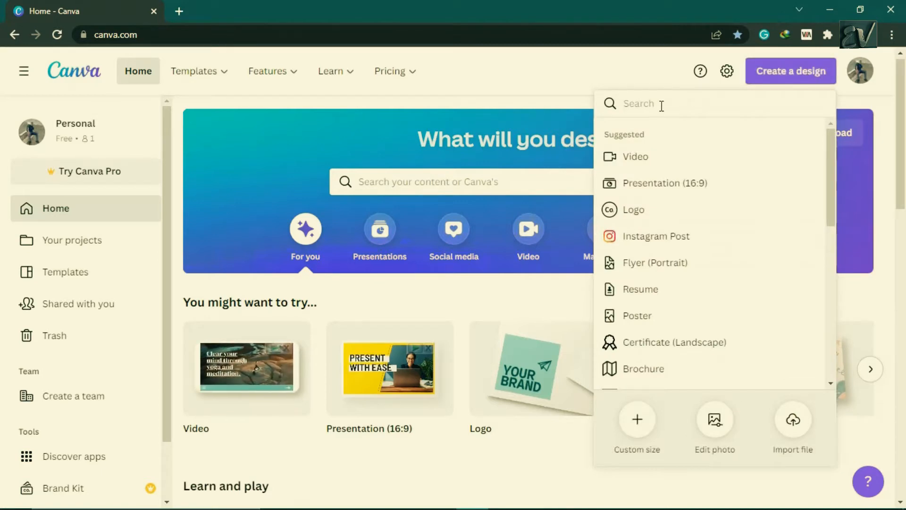
text(you)
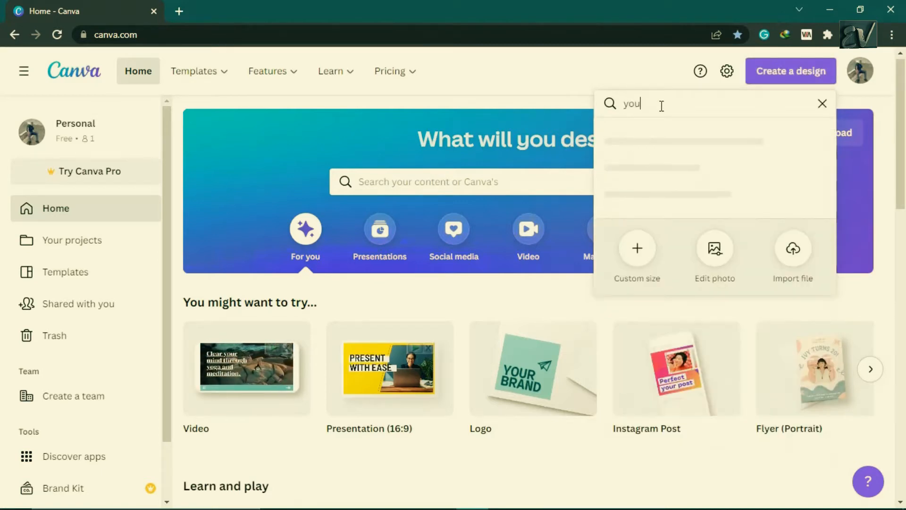
text(tube)
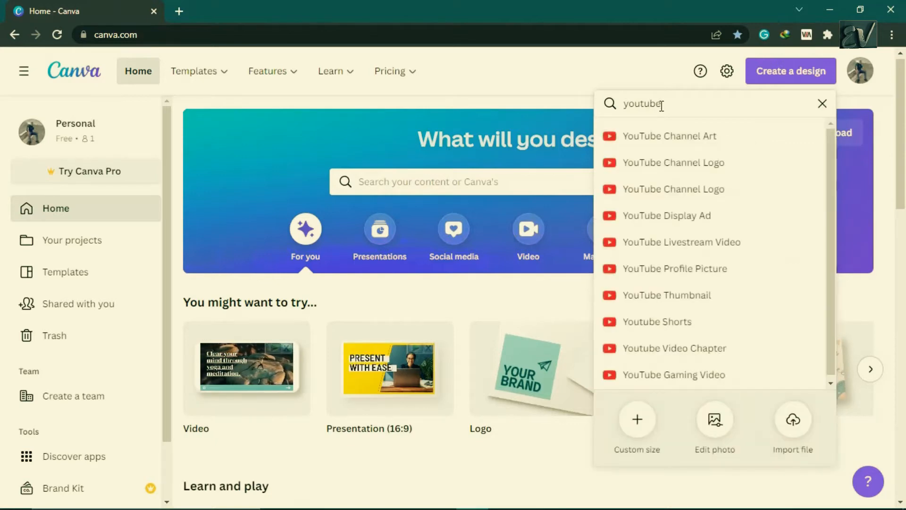
text( th)
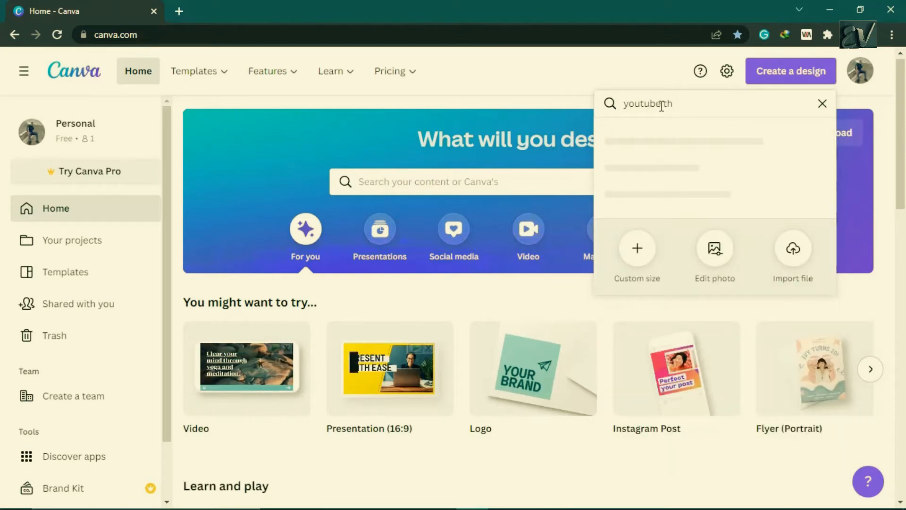
text(umb)
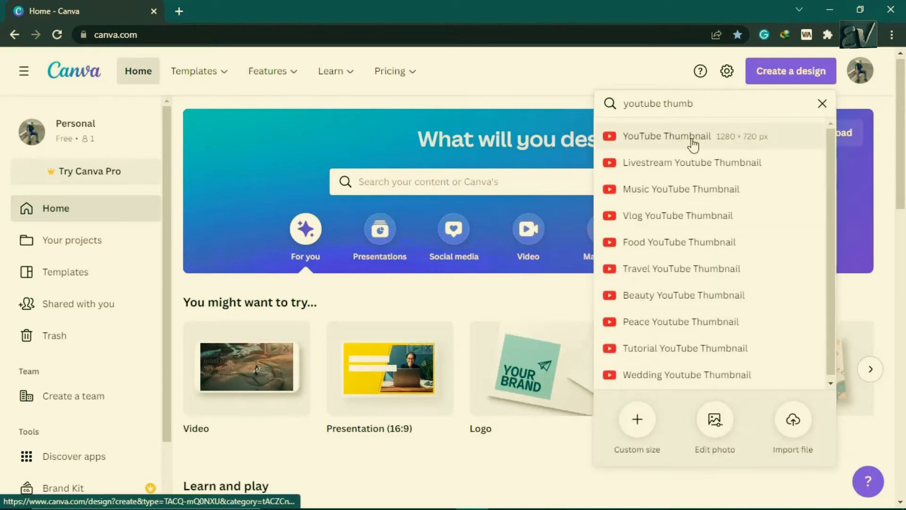
click(694, 141)
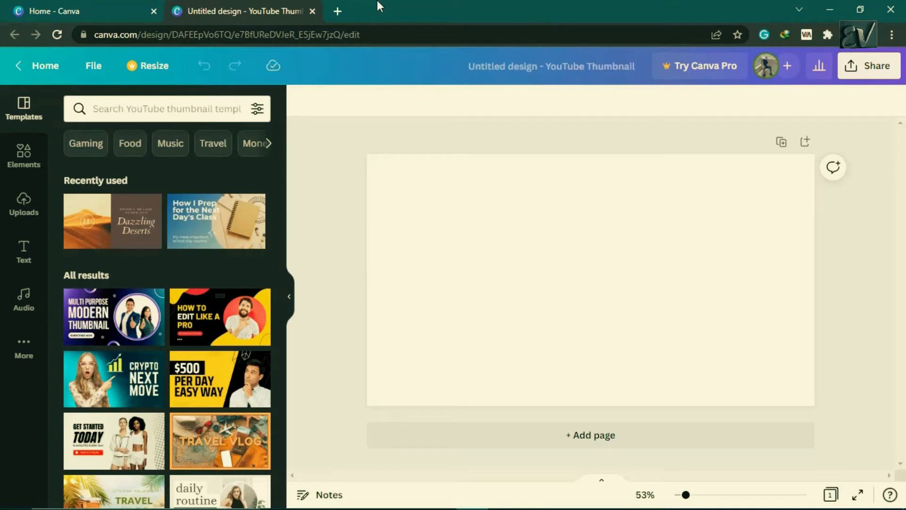
- Open a new browser tab and search Google for "downloader app"
click(336, 13)
click(362, 30)
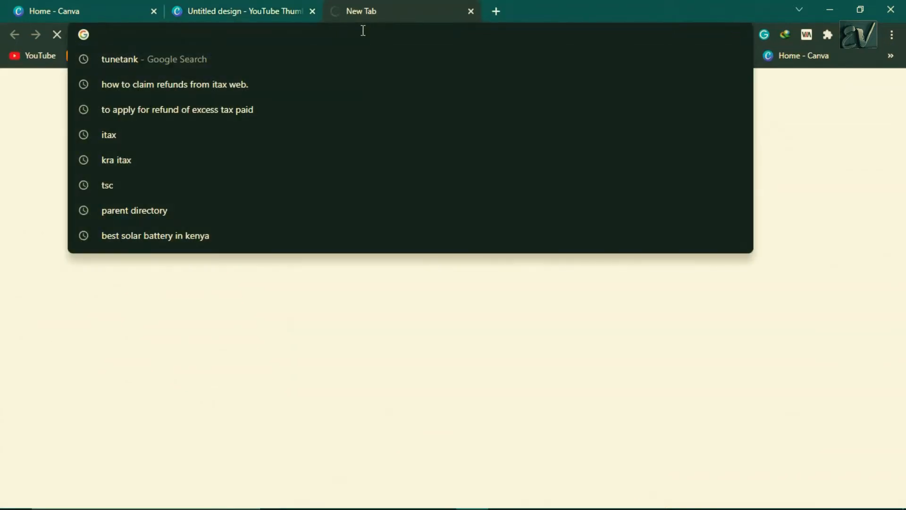
text(downl)
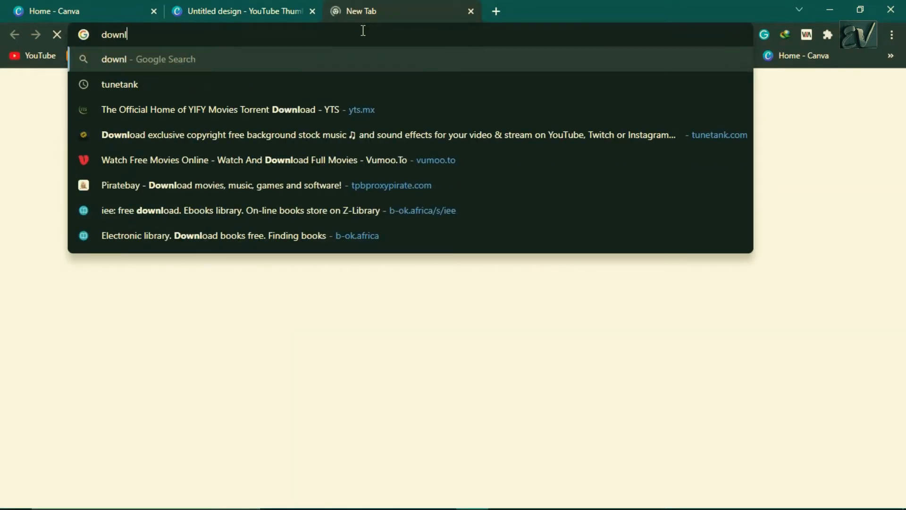
text(o)
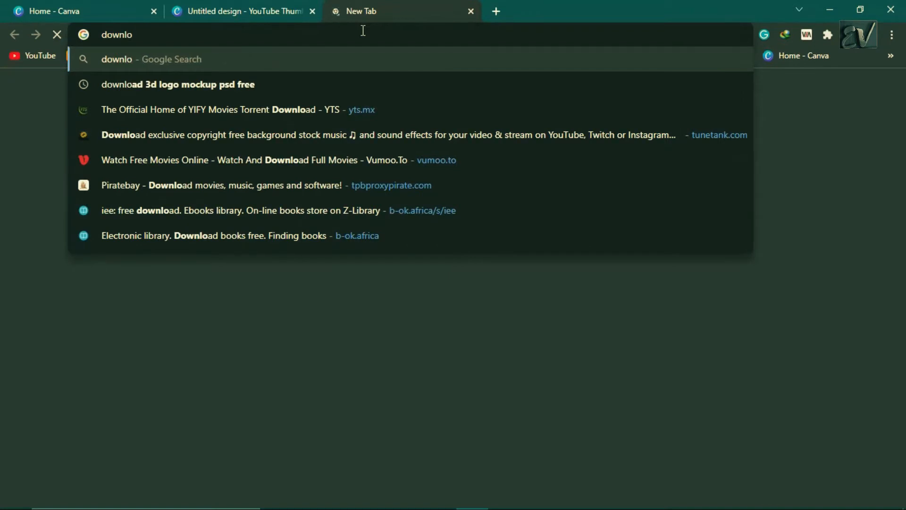
text(ader)
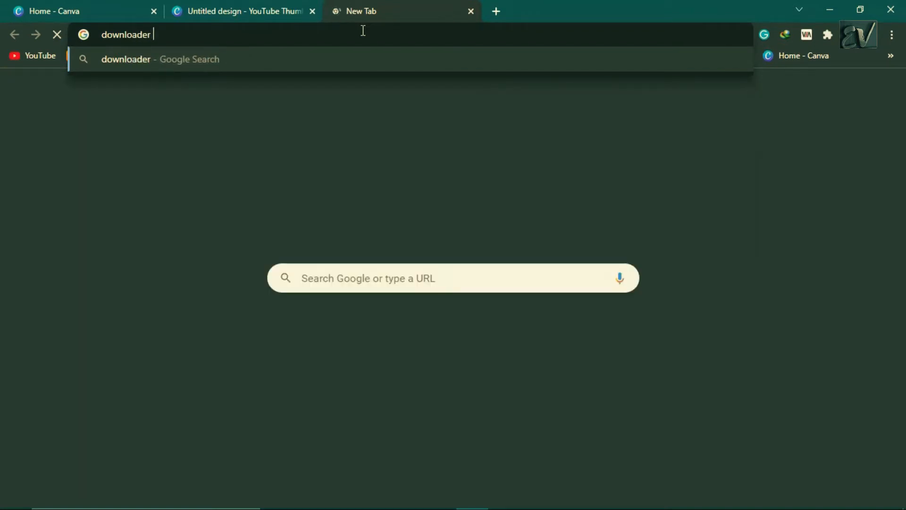
text( app)
key(Return)
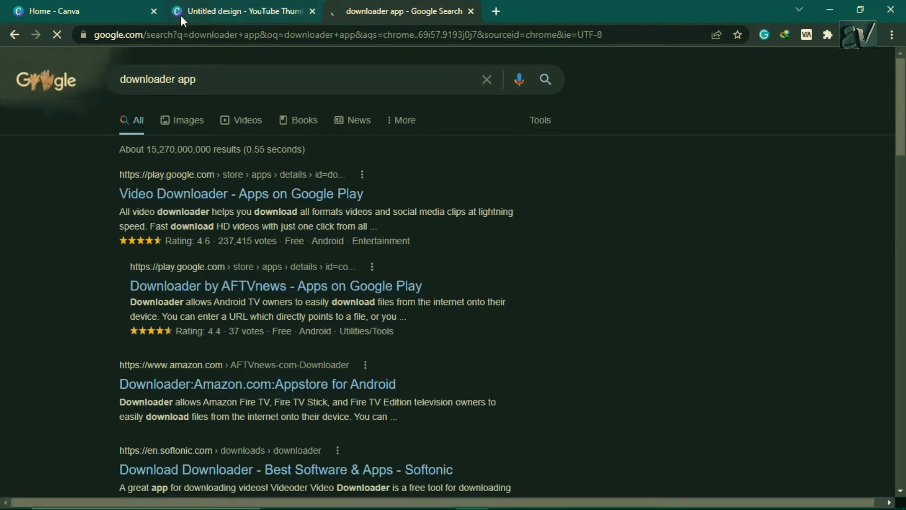
- Switch to image results and open the preview of the Downloader for Android image
click(189, 122)
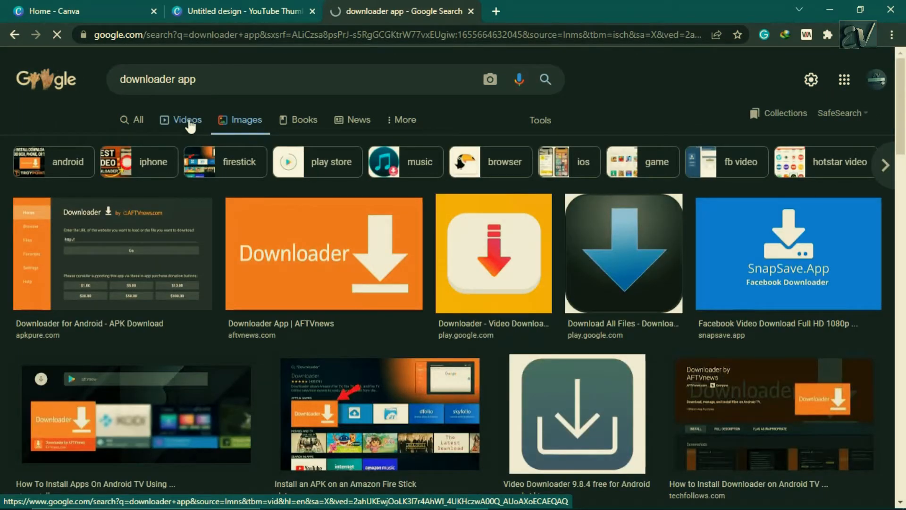
drag(905, 96, 905, 107)
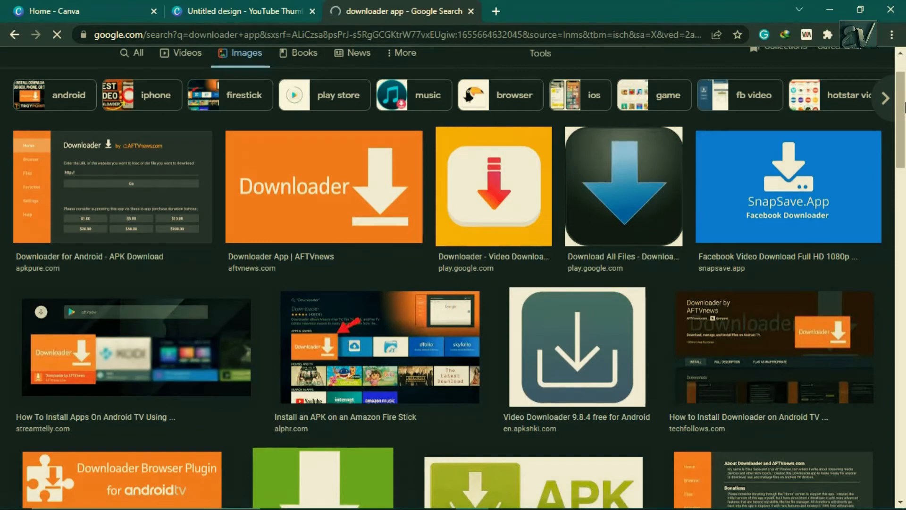
drag(905, 108, 905, 73)
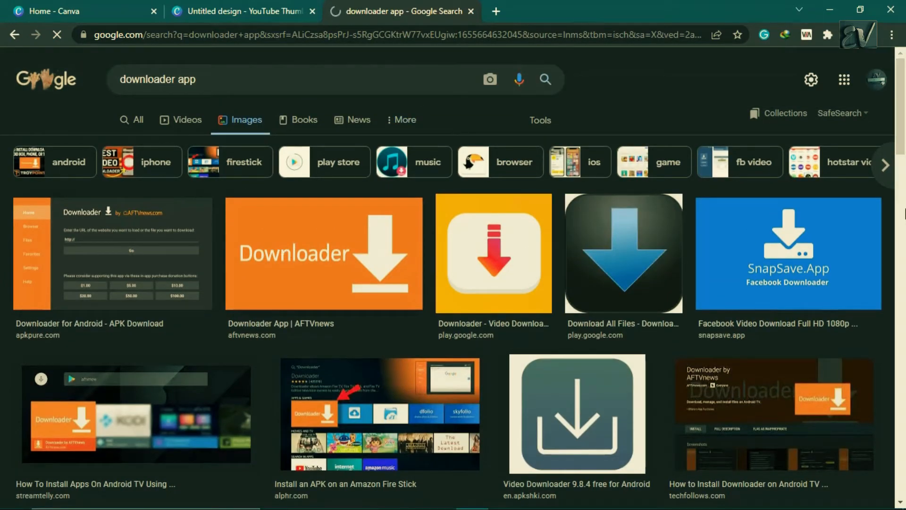
drag(904, 150, 904, 156)
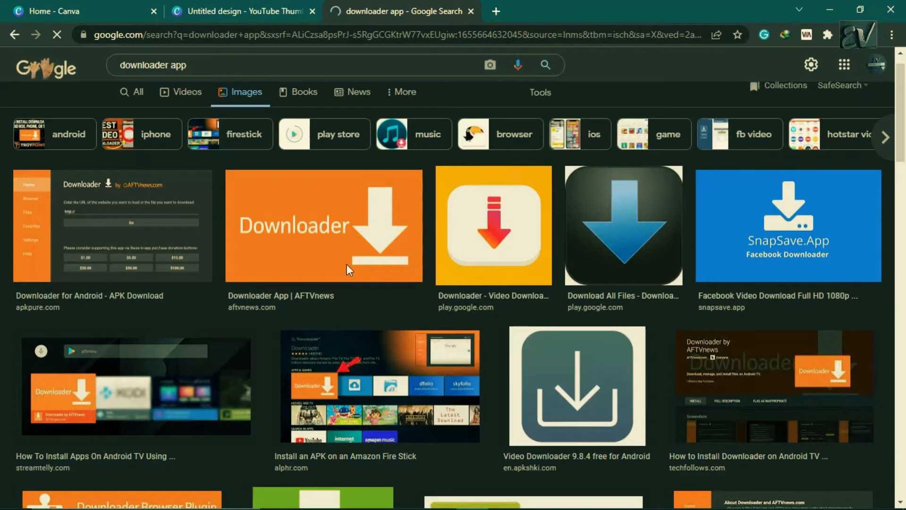
click(127, 231)
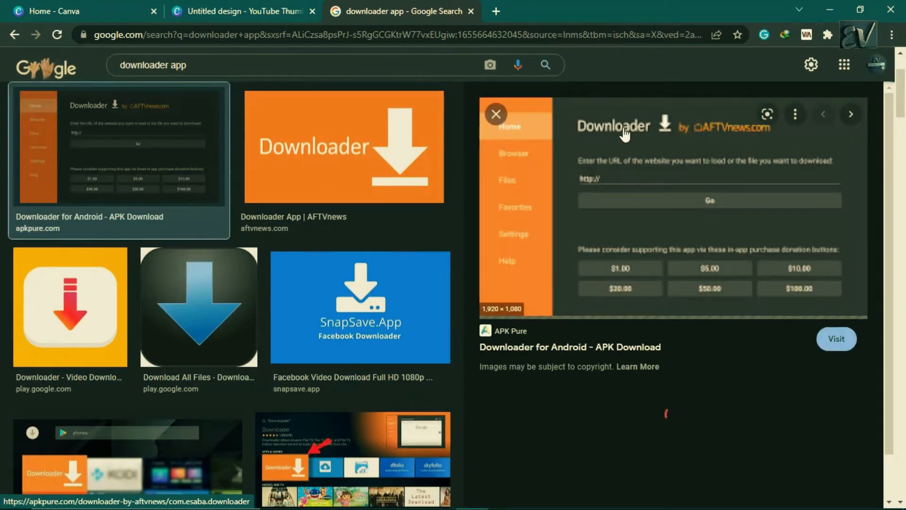
- Open the source pages of the first two Downloader image results in new tabs and switch to the APKPure page
right_click(623, 129)
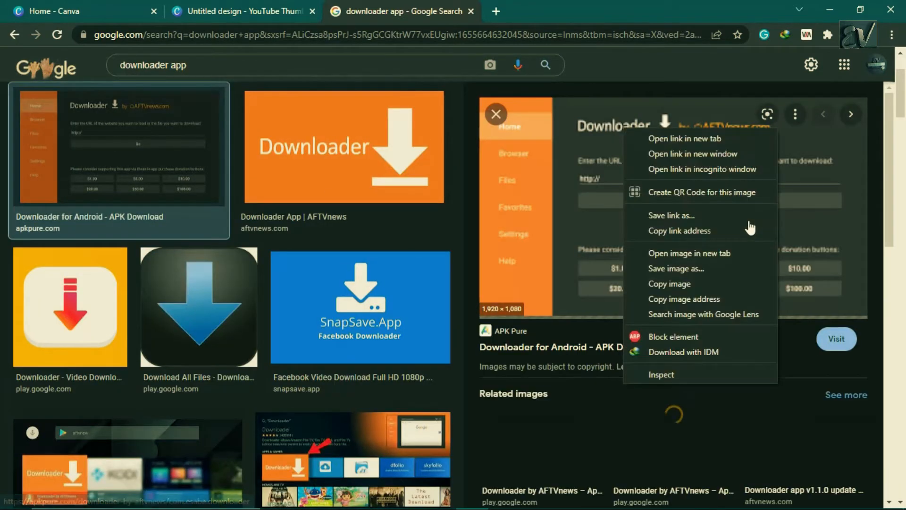
click(434, 204)
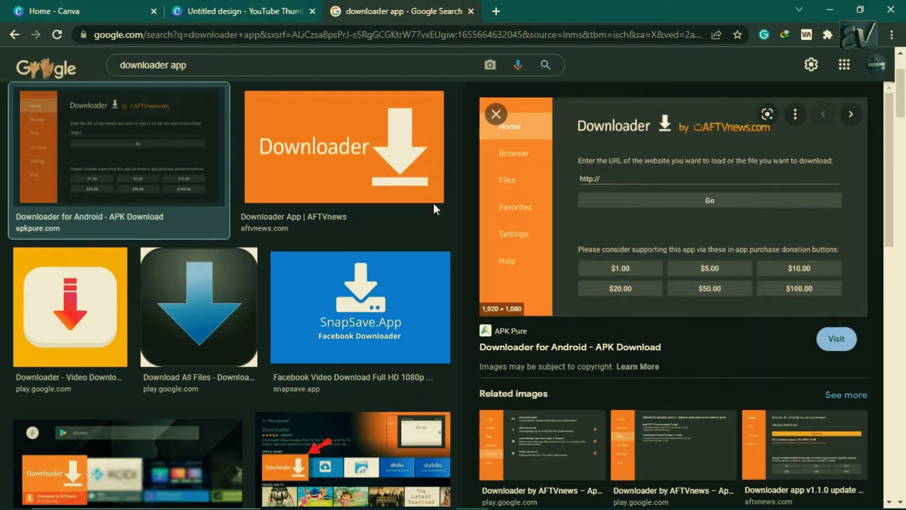
click(319, 165)
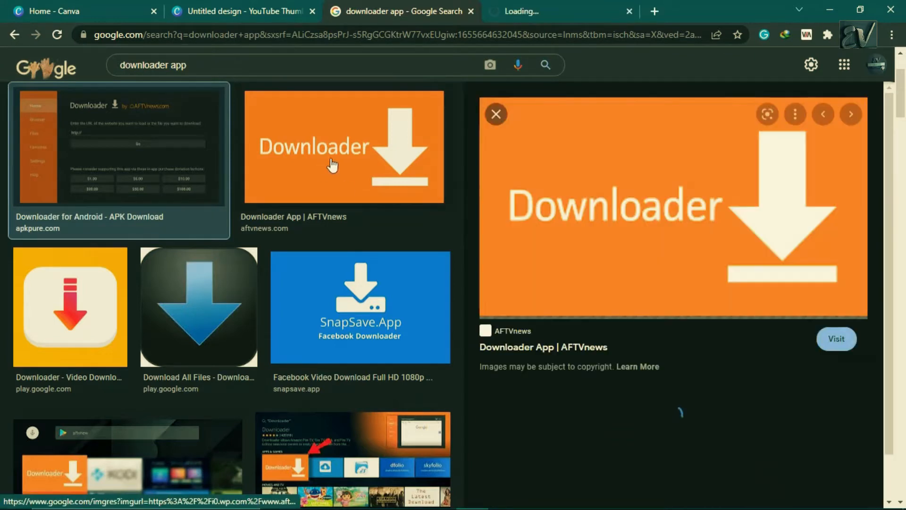
right_click(612, 194)
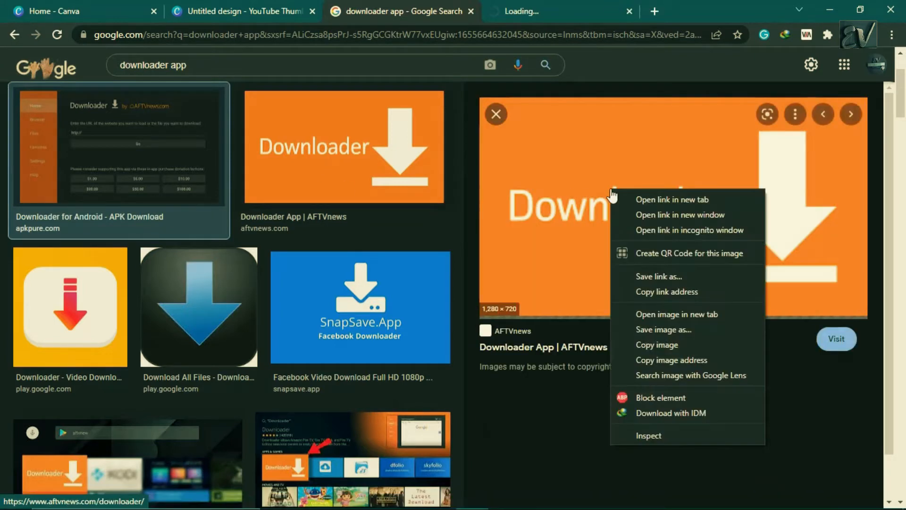
click(647, 199)
click(510, 3)
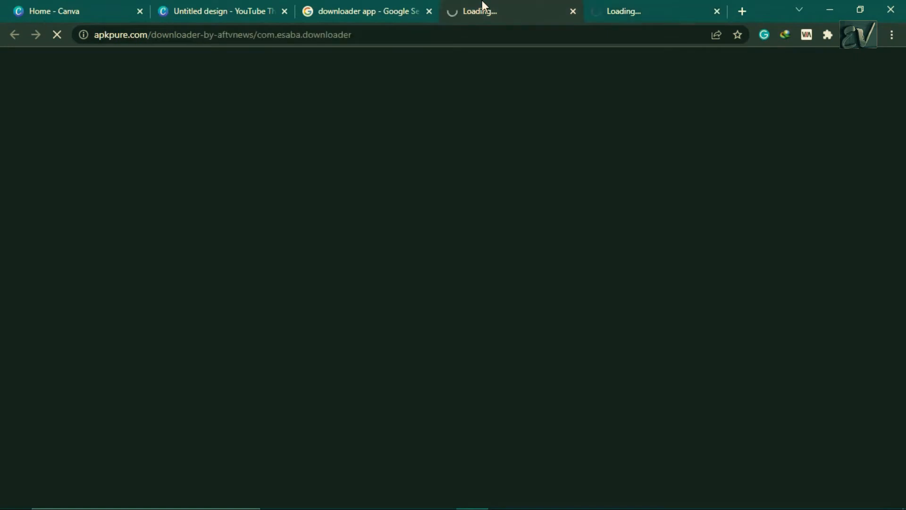
- Search Windows for the Snipping Tool and open it
mouse_move(146, 507)
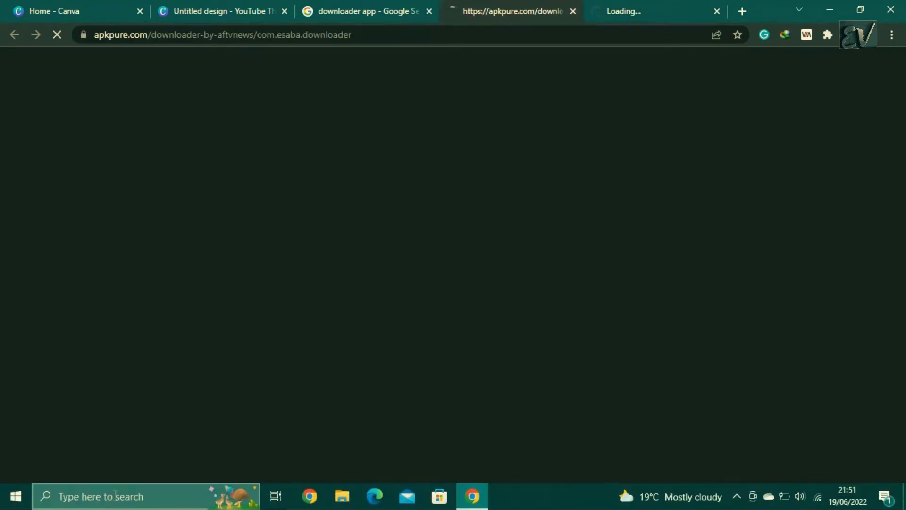
click(128, 493)
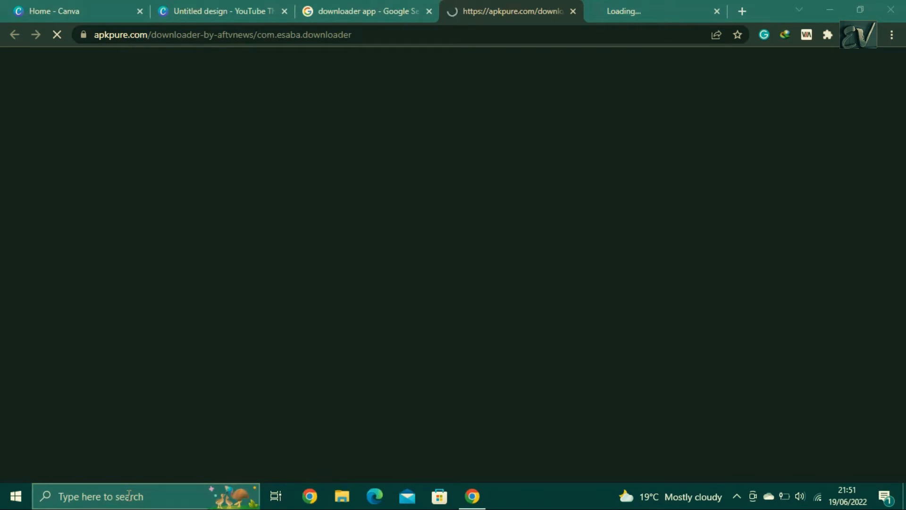
text(snip)
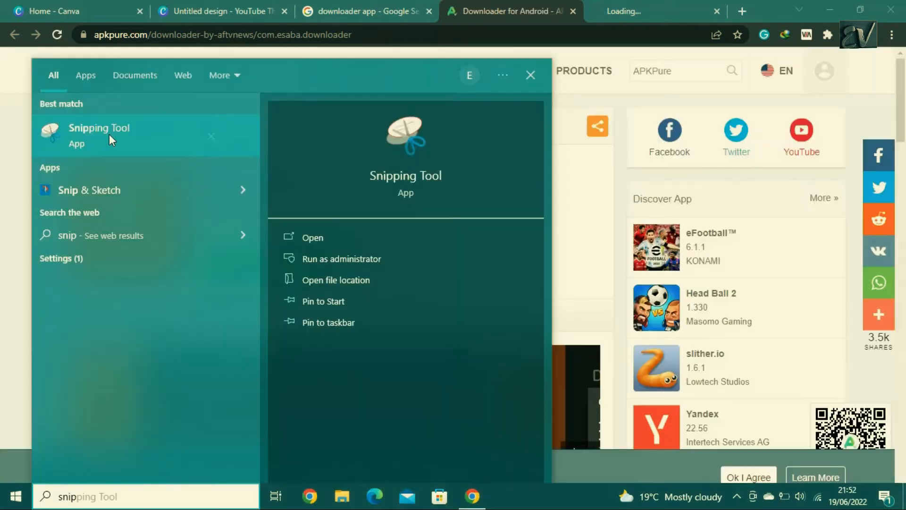
click(315, 237)
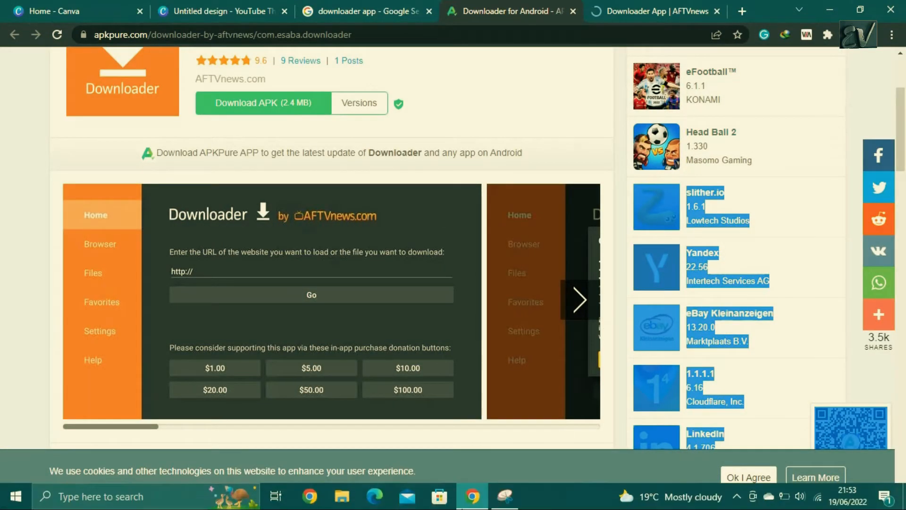
- Start a new snip and capture the Downloader app screenshot on the APKPure page
click(496, 494)
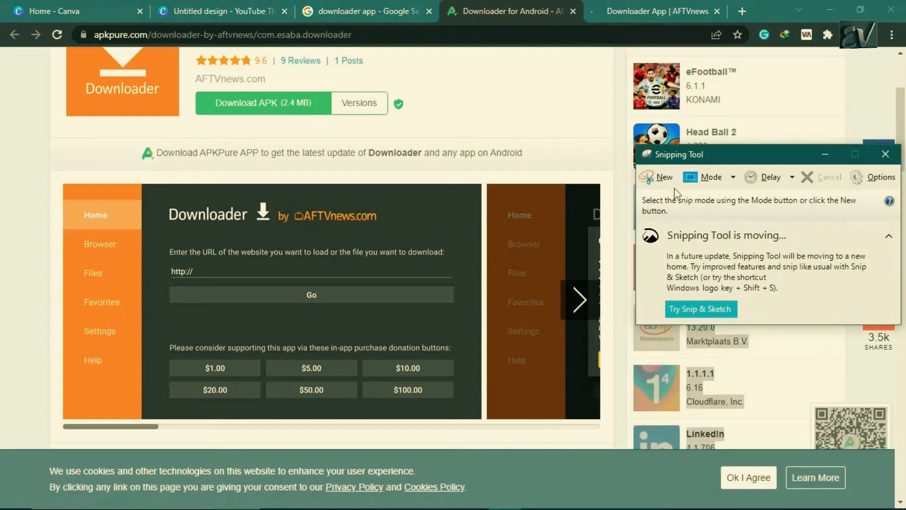
click(666, 187)
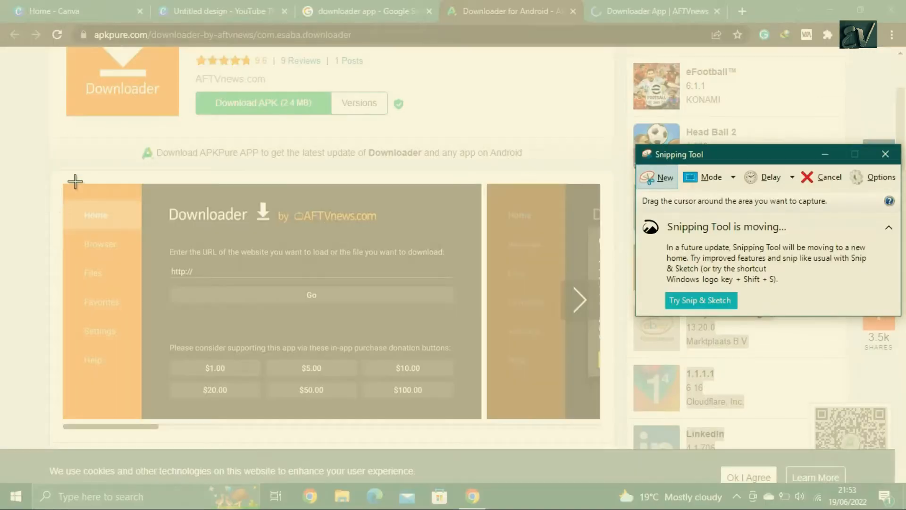
drag(69, 186, 477, 416)
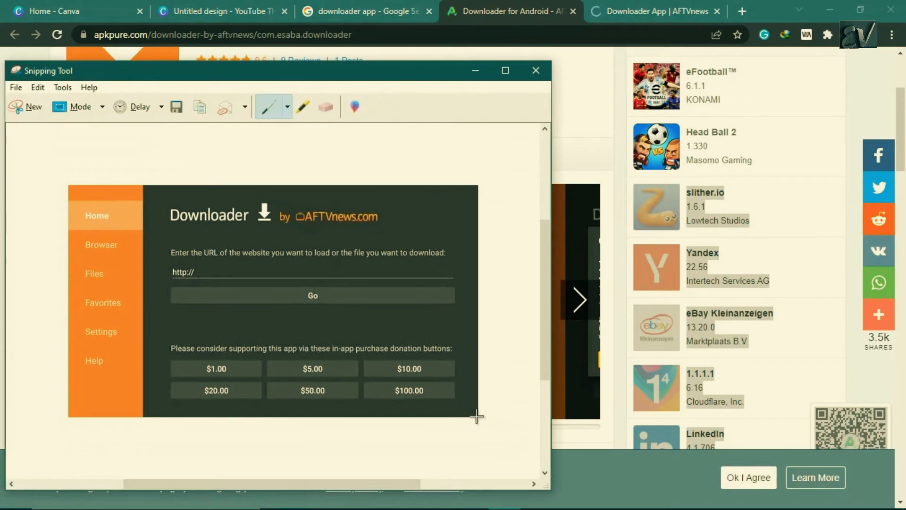
- Save the snip as Capture.PNG on the Desktop
click(38, 88)
click(17, 89)
click(17, 88)
key(ctrl+s)
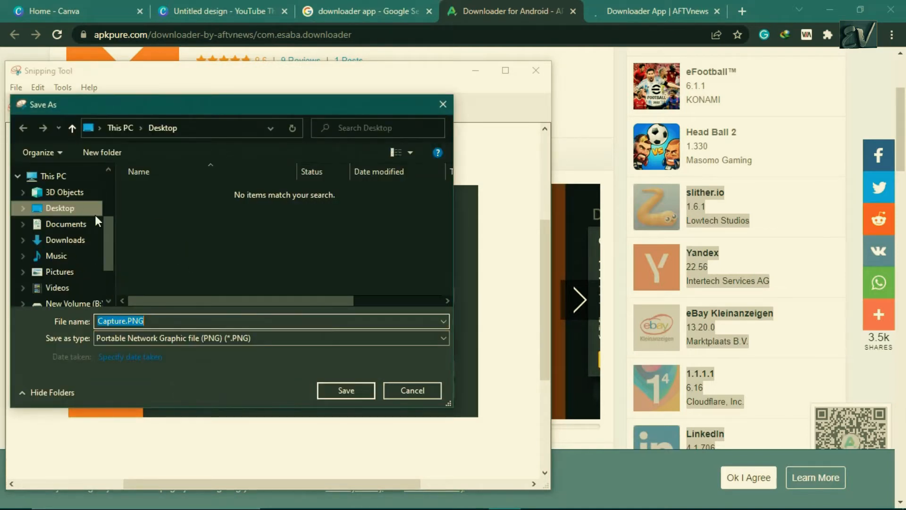
click(351, 393)
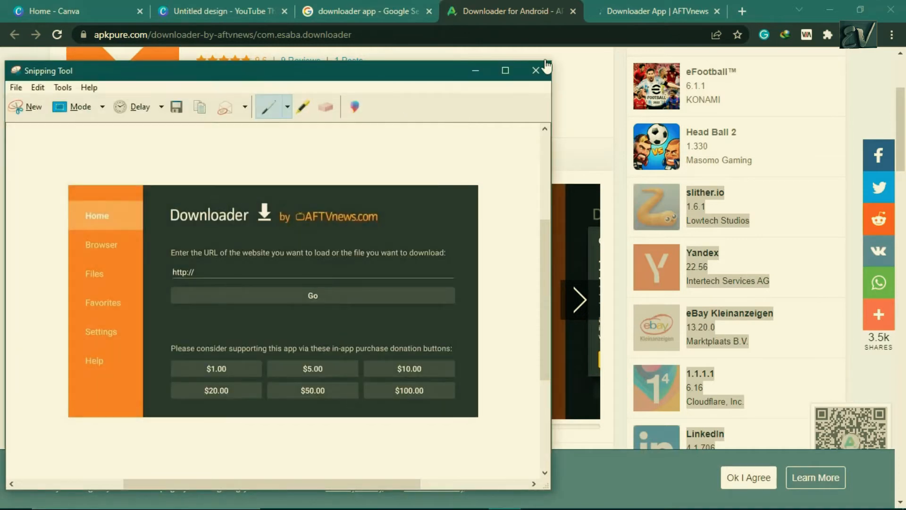
- Capture the orange Downloader logo banner on the AFTVnews page with a new snip
click(477, 72)
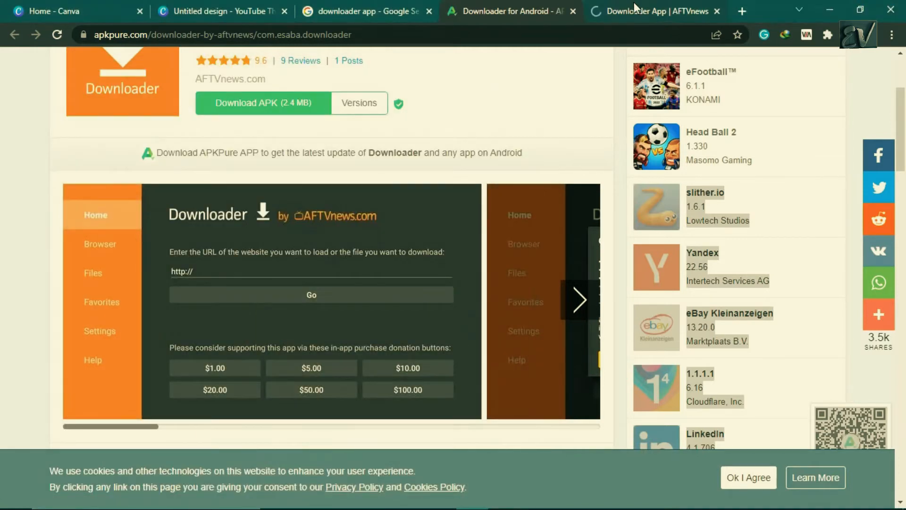
click(634, 5)
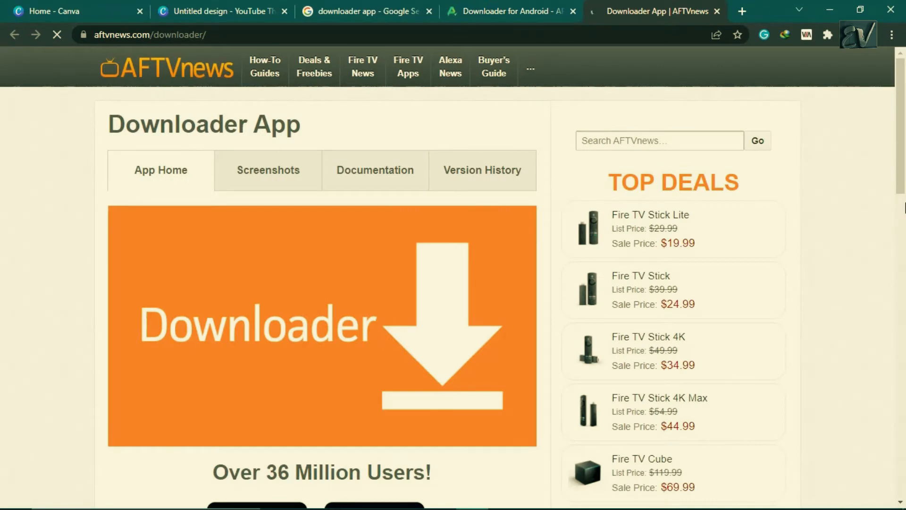
click(505, 497)
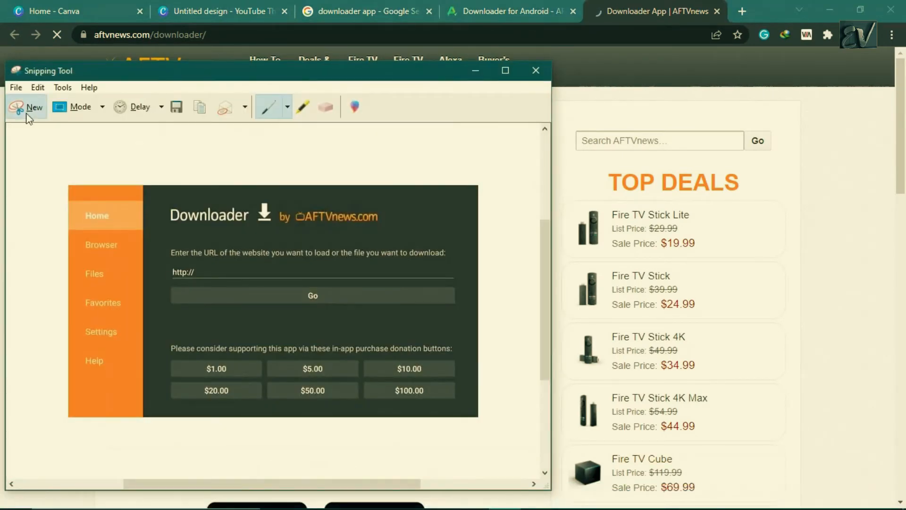
click(27, 107)
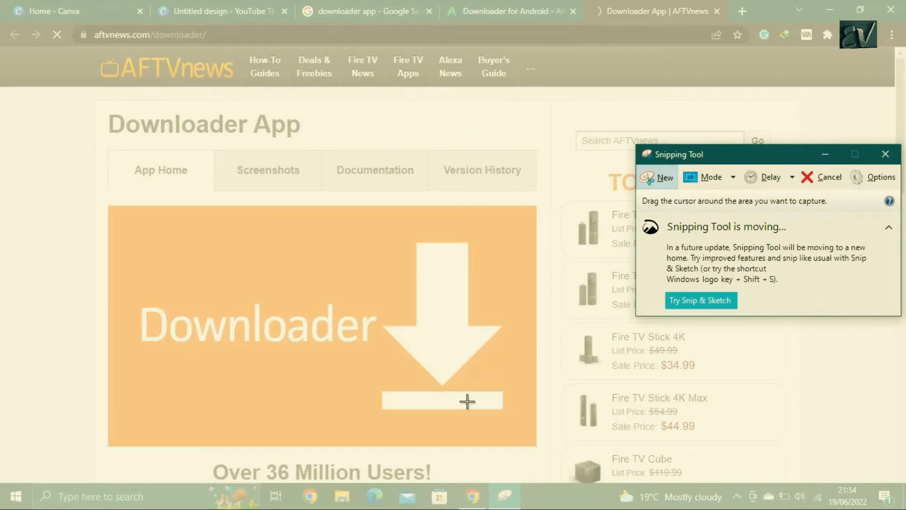
drag(109, 208, 533, 443)
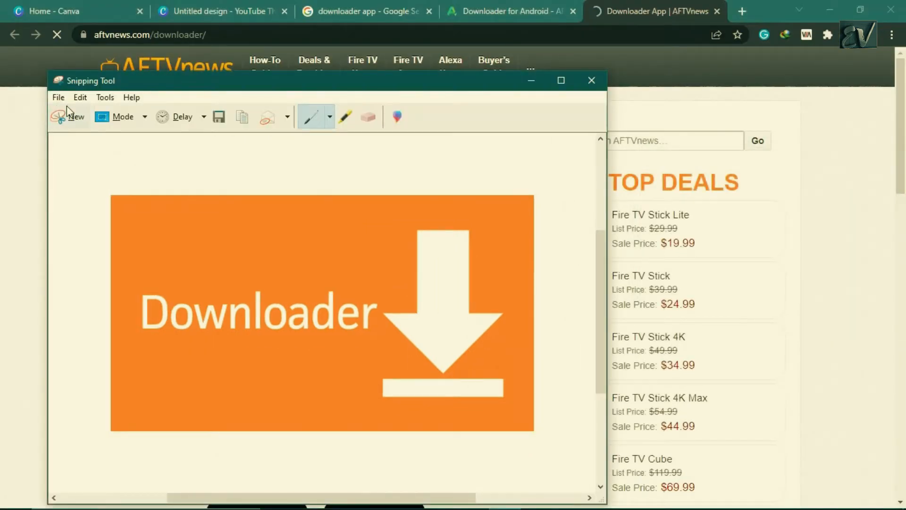
- Save the new snip as Capture1.PNG on the Desktop
click(80, 97)
click(59, 98)
click(59, 98)
click(58, 98)
click(86, 133)
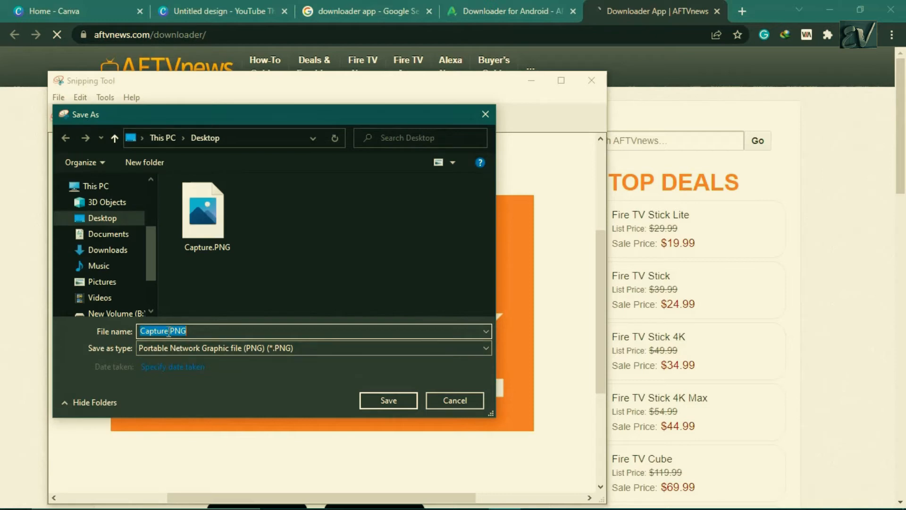
click(169, 331)
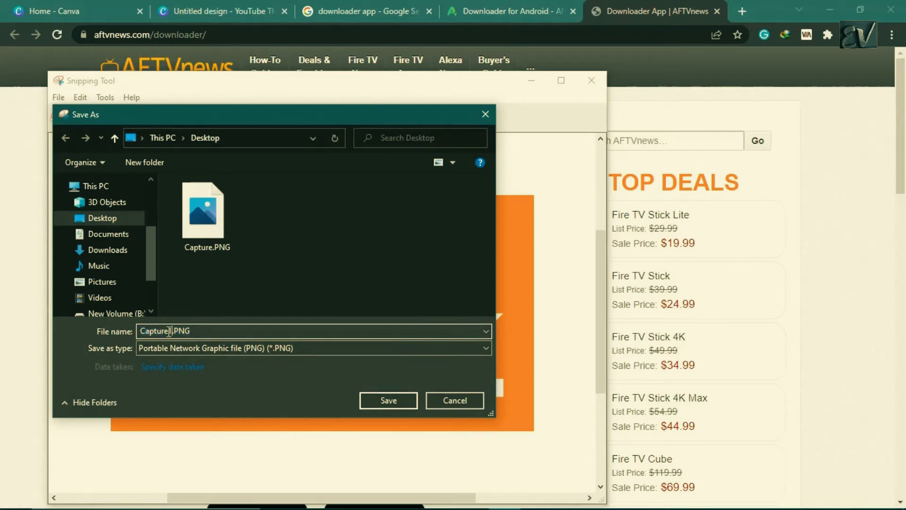
text(1)
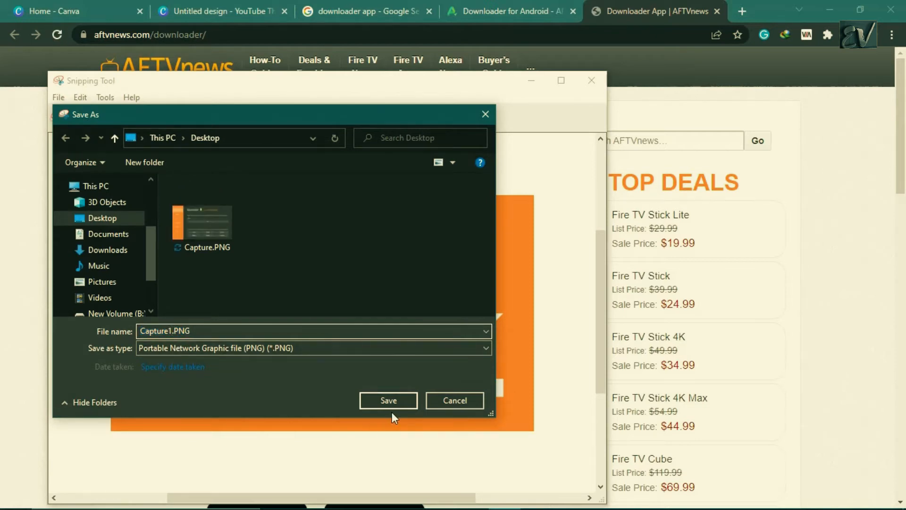
click(402, 400)
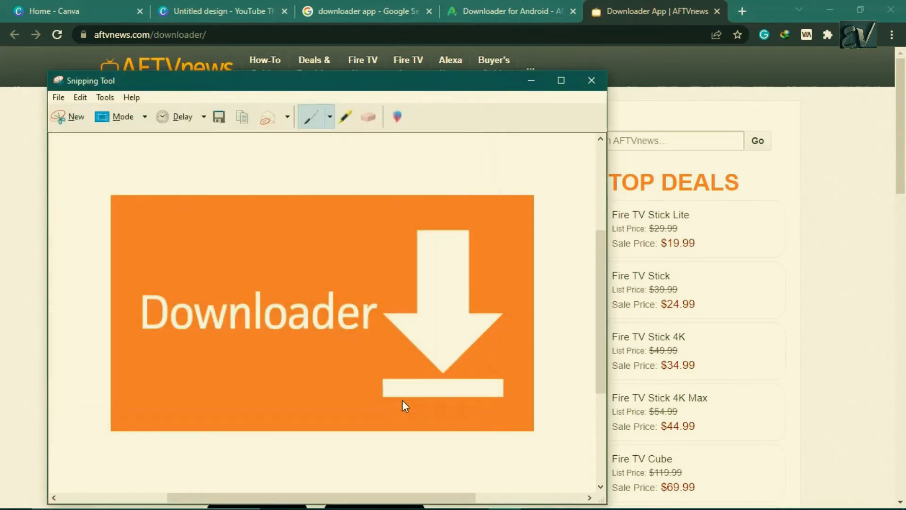
- Minimize the Snipping Tool and close the APKPure, AFTVnews and Google search tabs
click(535, 83)
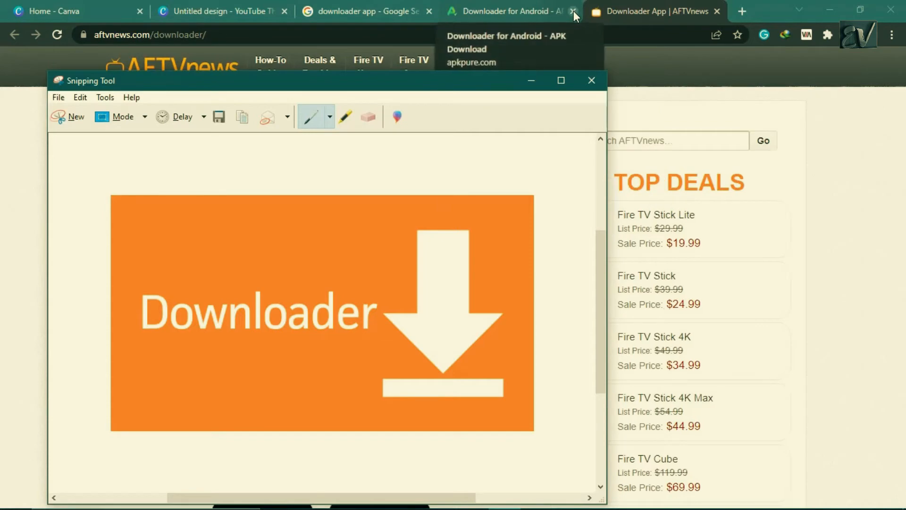
click(573, 10)
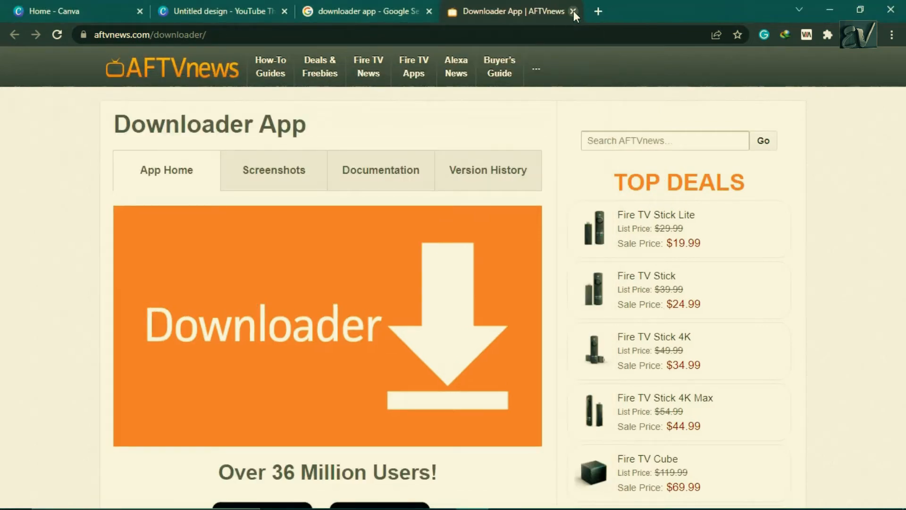
click(573, 10)
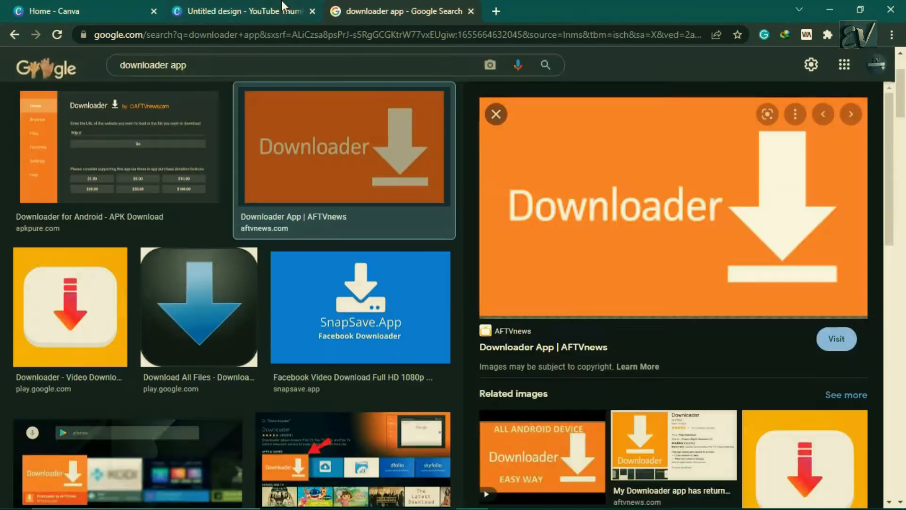
click(471, 11)
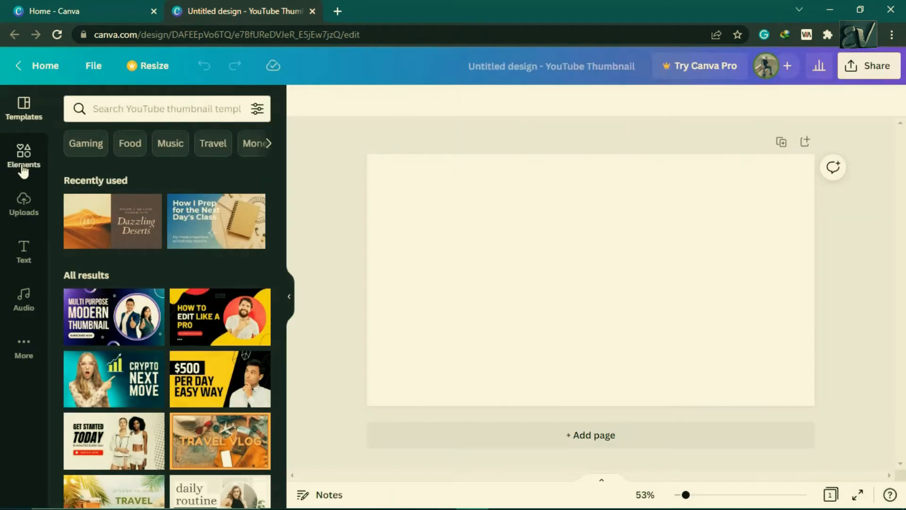
- Upload Capture.PNG and Capture1.PNG from the Desktop to the Canva design's uploads
click(24, 202)
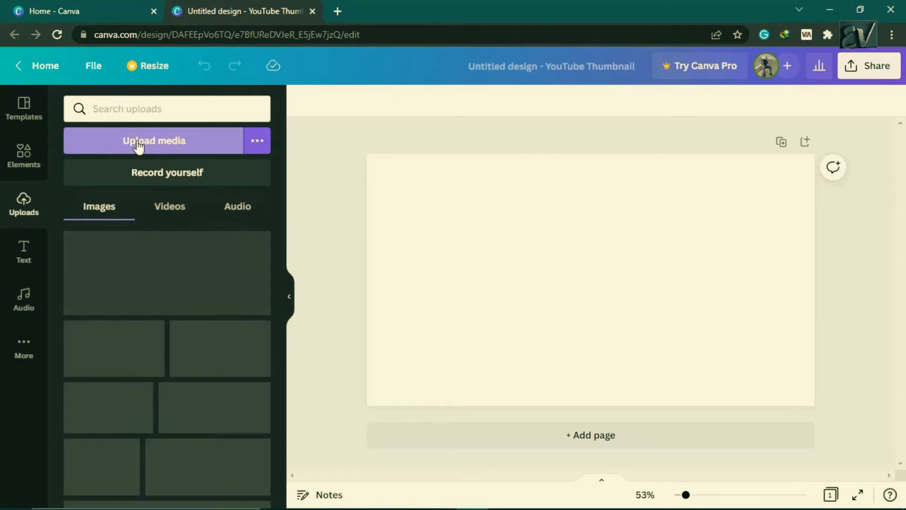
click(138, 147)
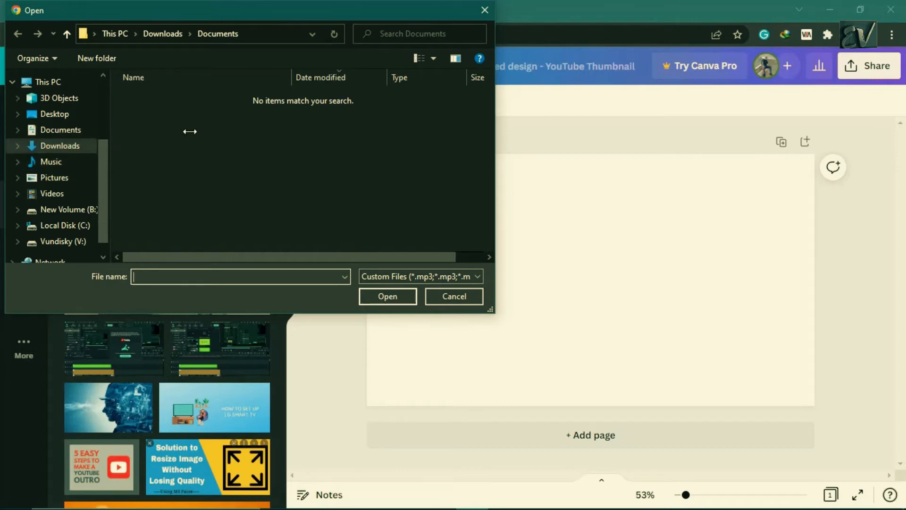
click(53, 116)
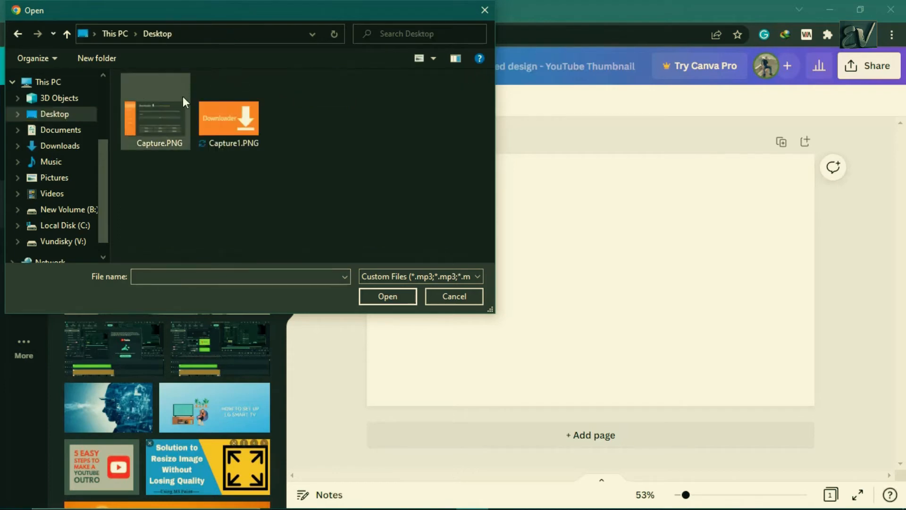
click(183, 97)
ctrl+click(232, 109)
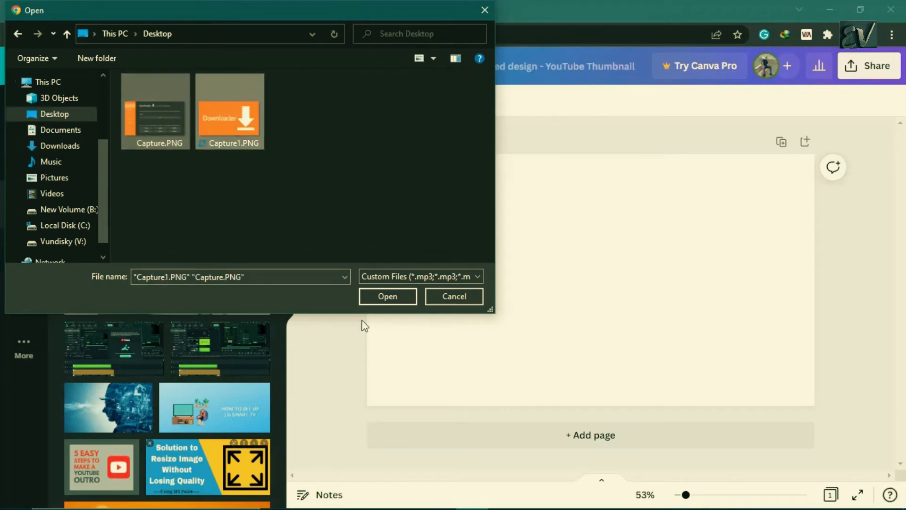
click(381, 301)
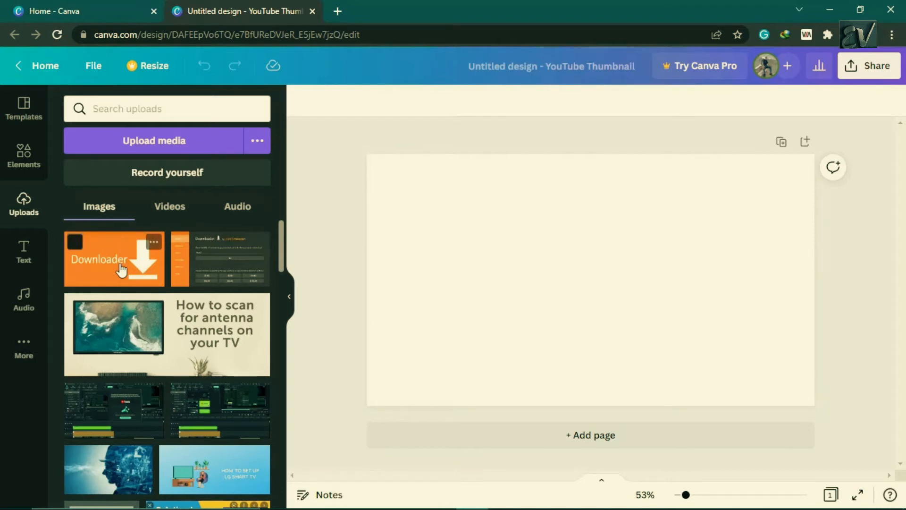
- Add both uploaded images to the canvas, enlarging the logo at the top and placing the app screenshot below it
click(204, 261)
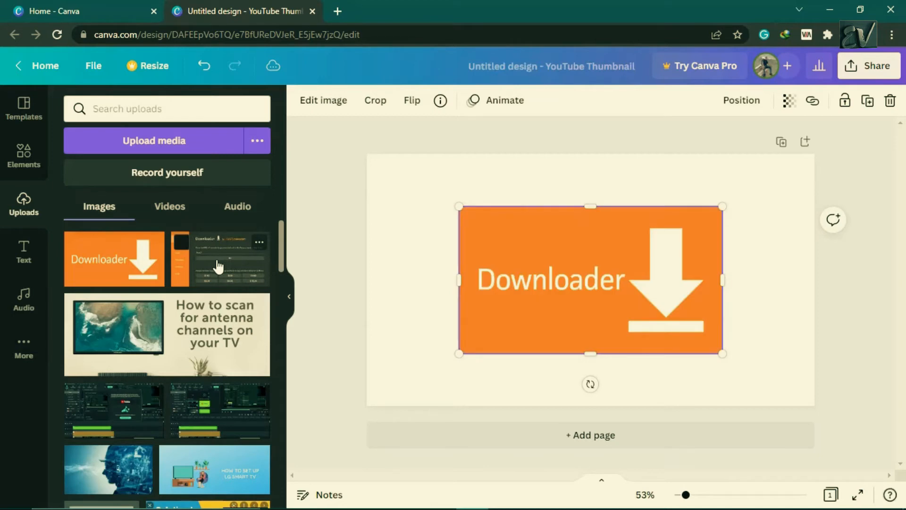
click(218, 262)
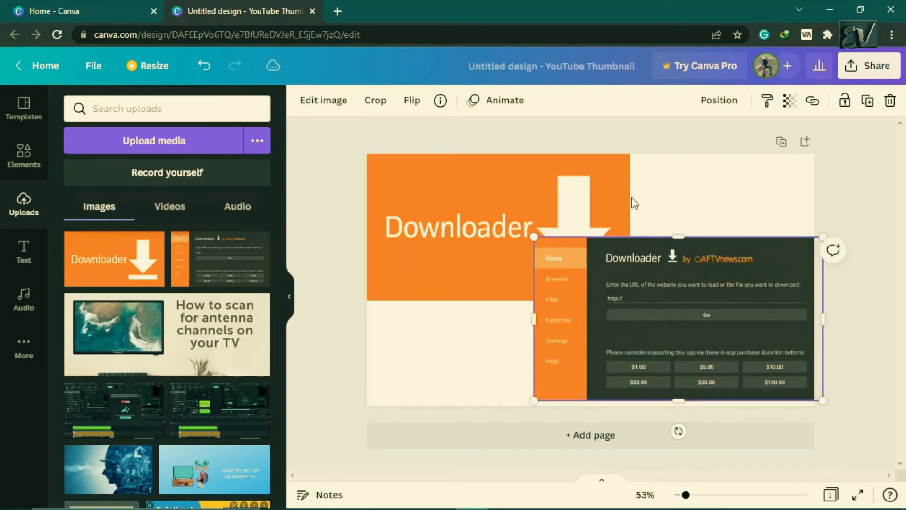
click(614, 222)
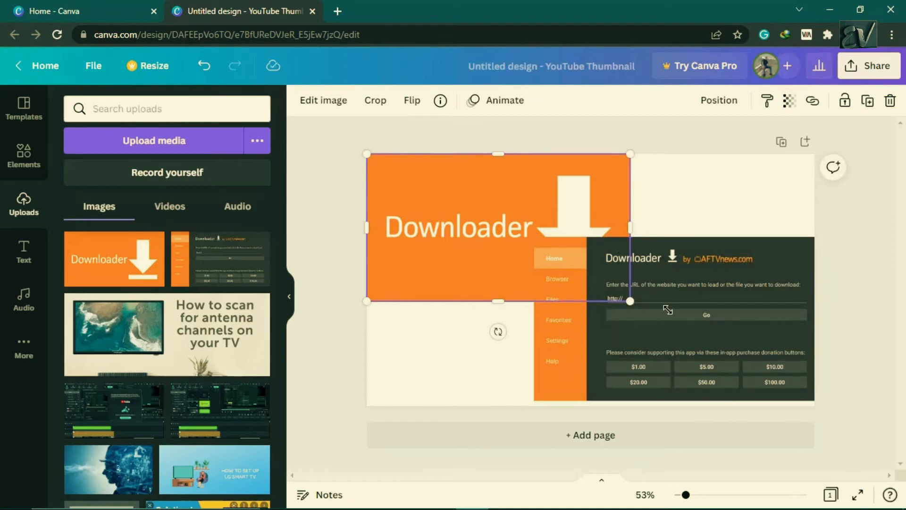
drag(721, 357, 730, 372)
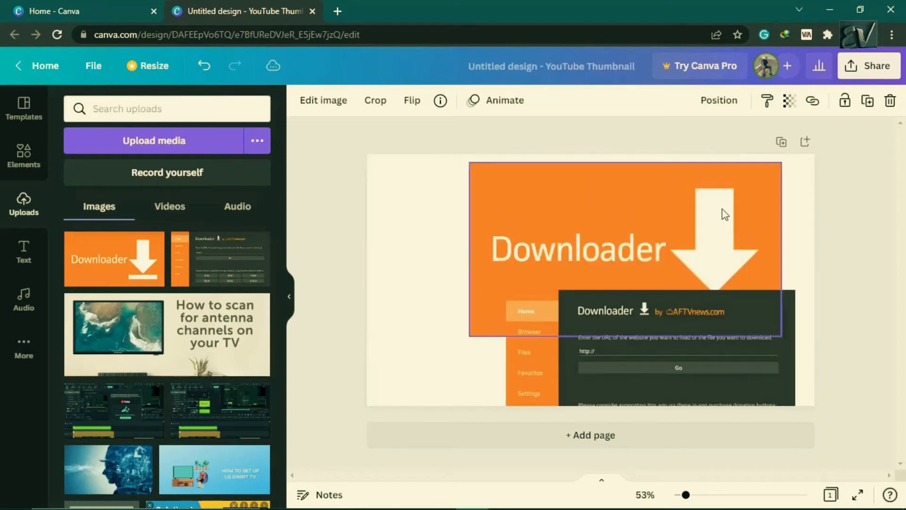
drag(721, 208, 674, 182)
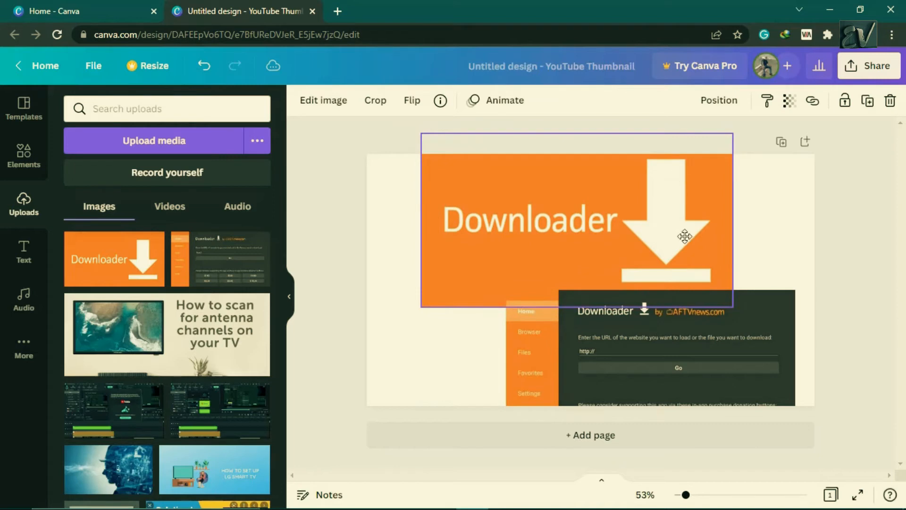
drag(667, 326, 613, 326)
- Set the page background to the orange photo color, after trying teal and yellow
click(387, 208)
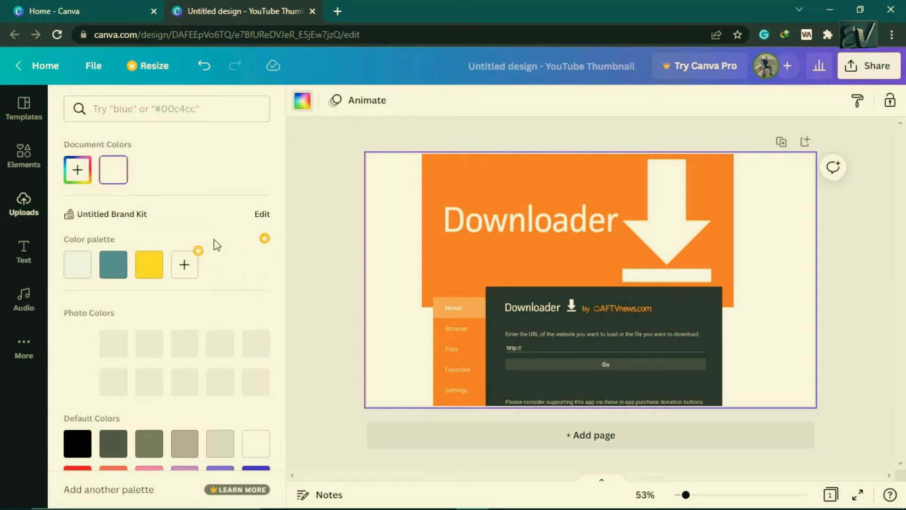
click(115, 265)
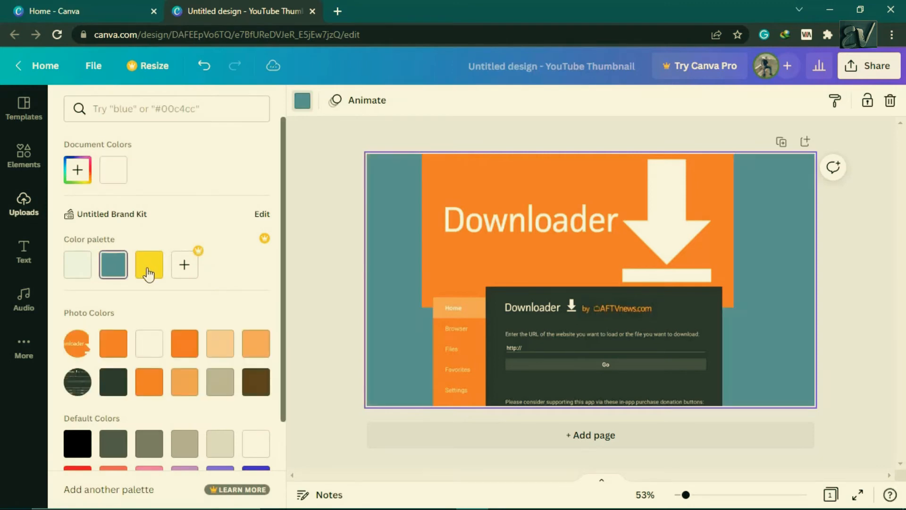
click(148, 272)
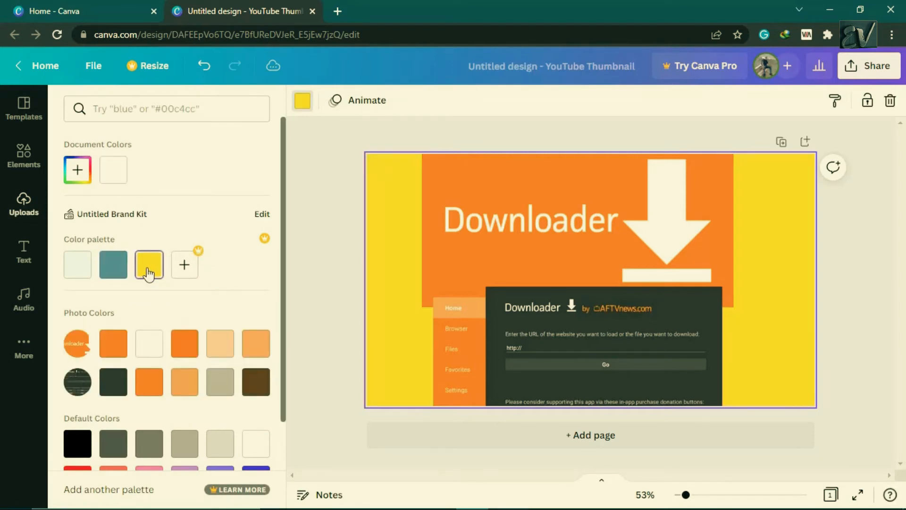
click(113, 350)
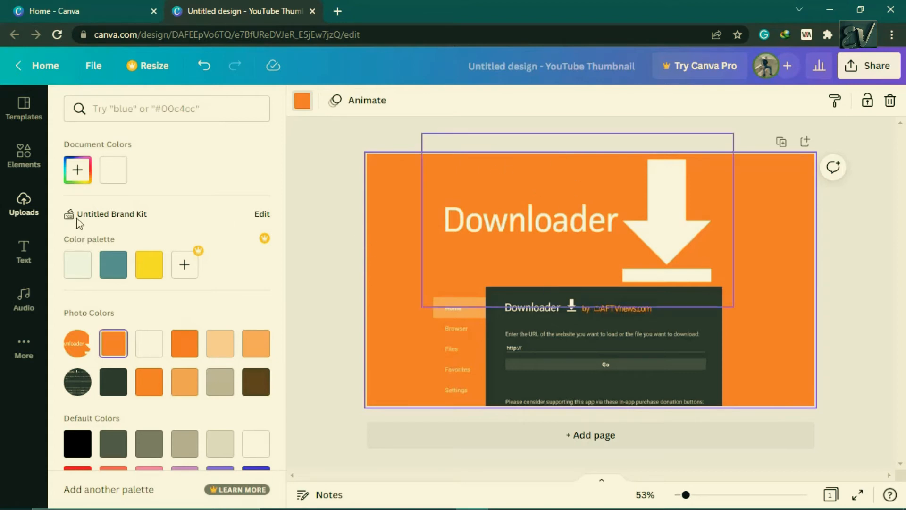
- Add the Blue Wood text combination and delete its AUTHENTIC LEATHER line
click(30, 251)
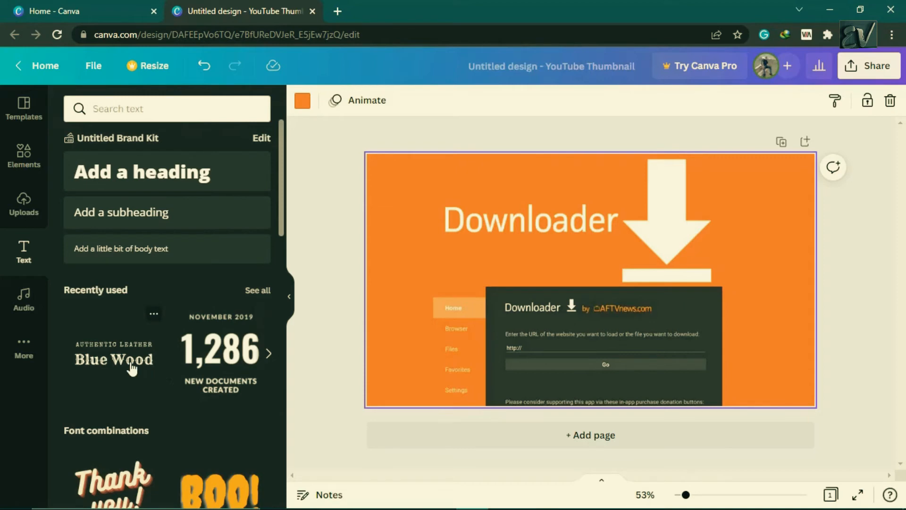
click(95, 364)
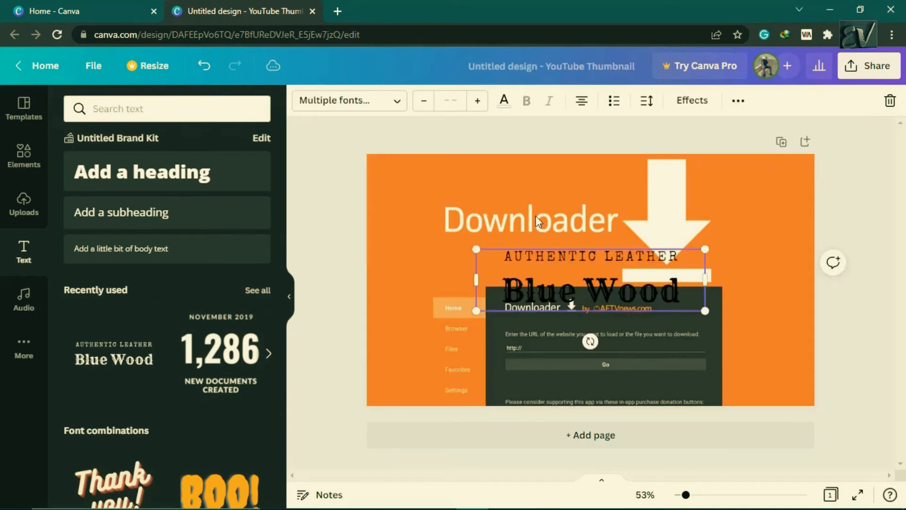
drag(597, 270, 542, 217)
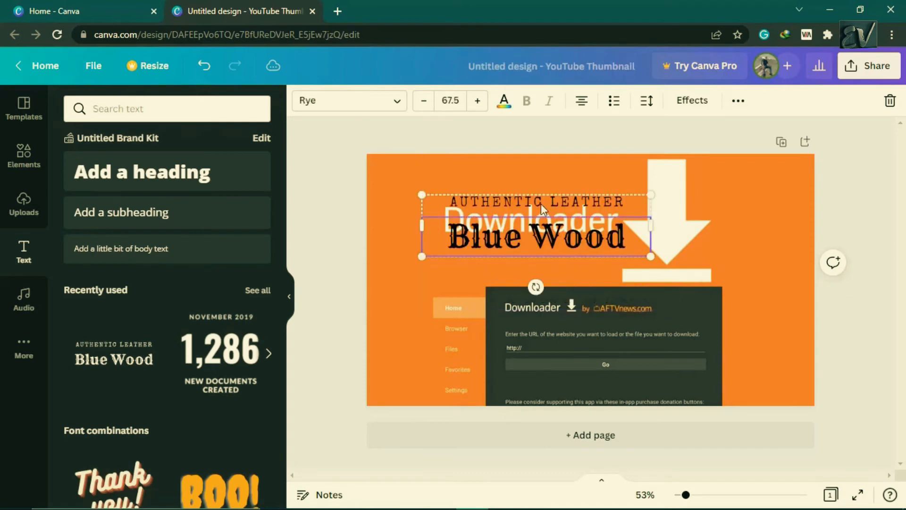
click(542, 203)
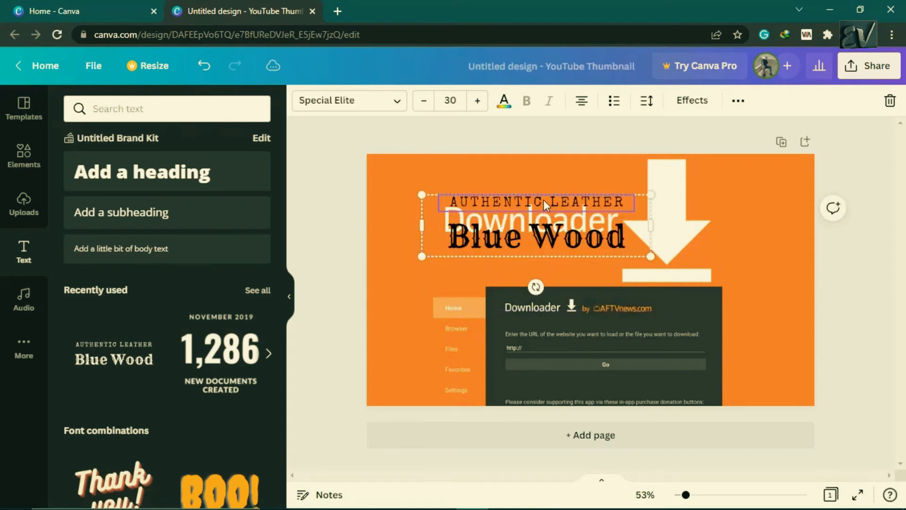
key(Delete)
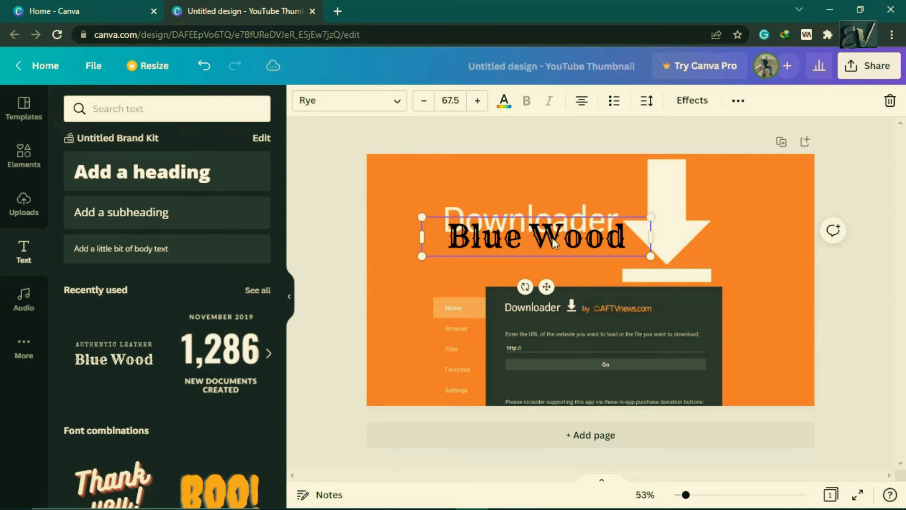
- Move the Blue Wood heading above the logo wording and color it with the off-white palette color
click(546, 208)
drag(545, 236, 510, 181)
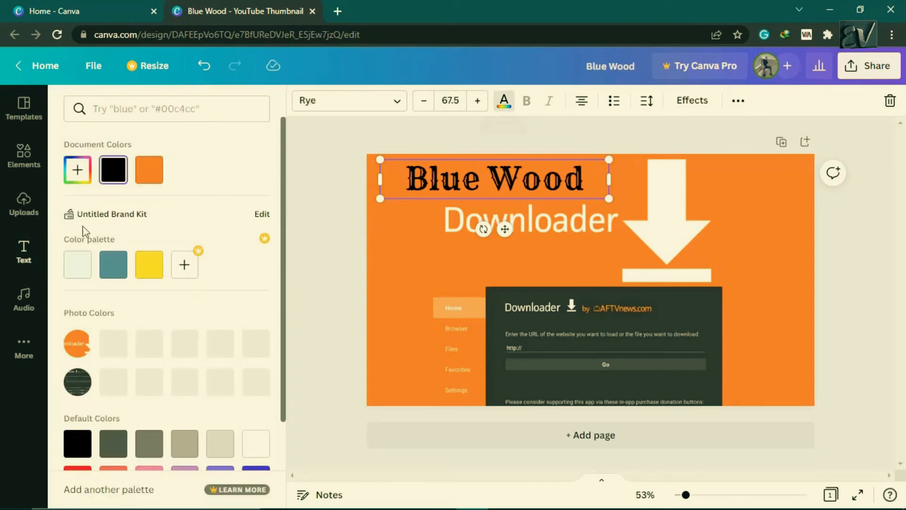
click(78, 267)
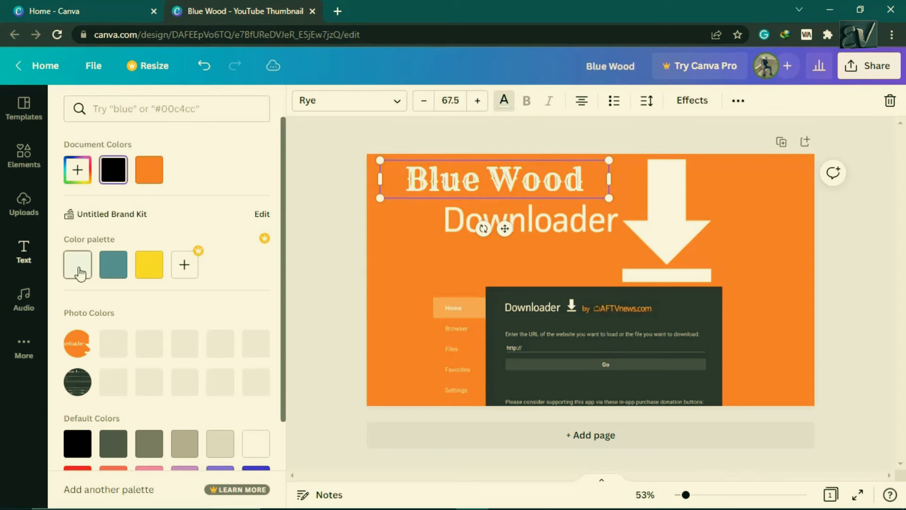
- Replace the heading text with "How to download"
double_click(557, 182)
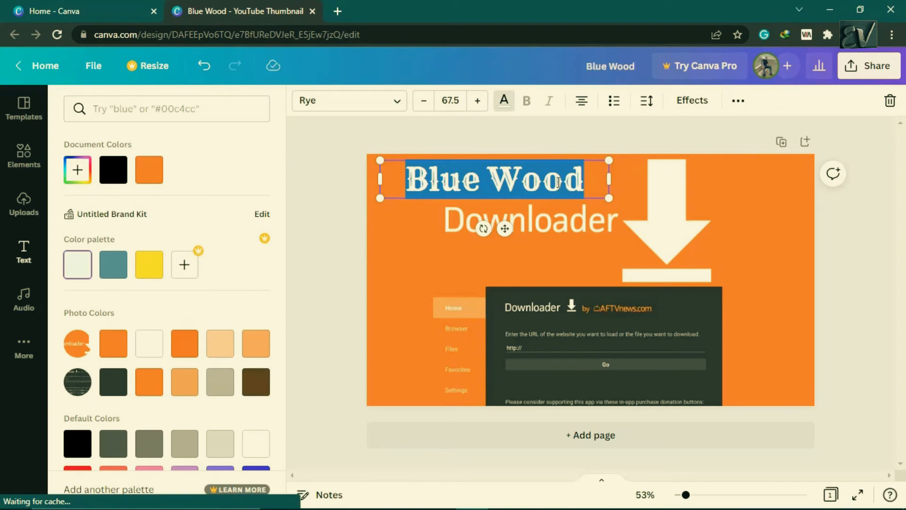
text(H)
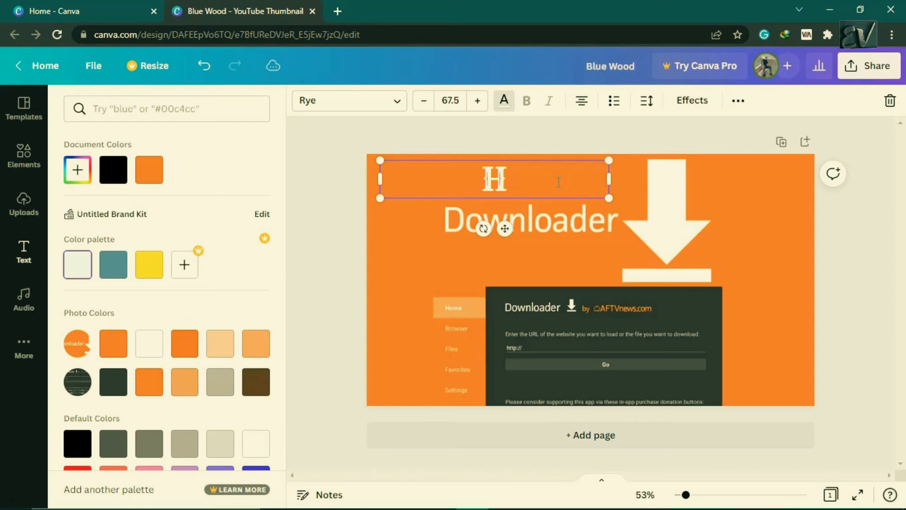
text(ow to down)
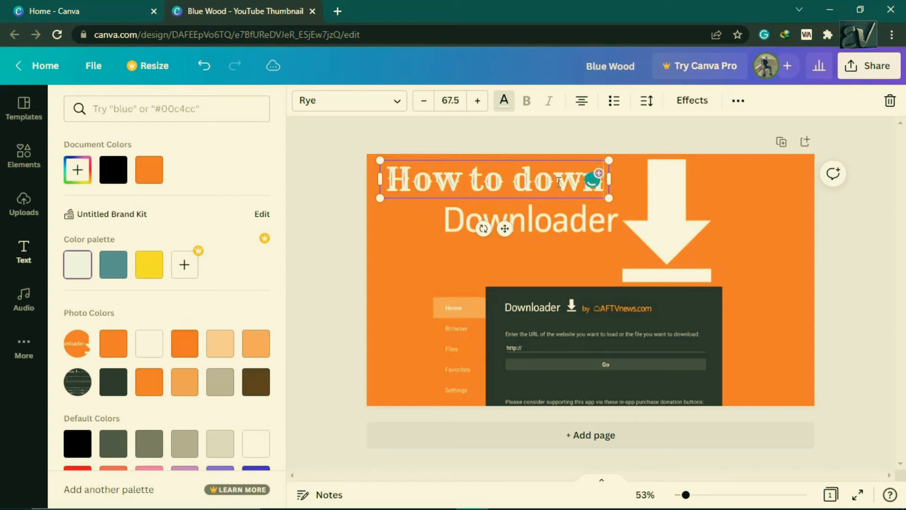
text(load)
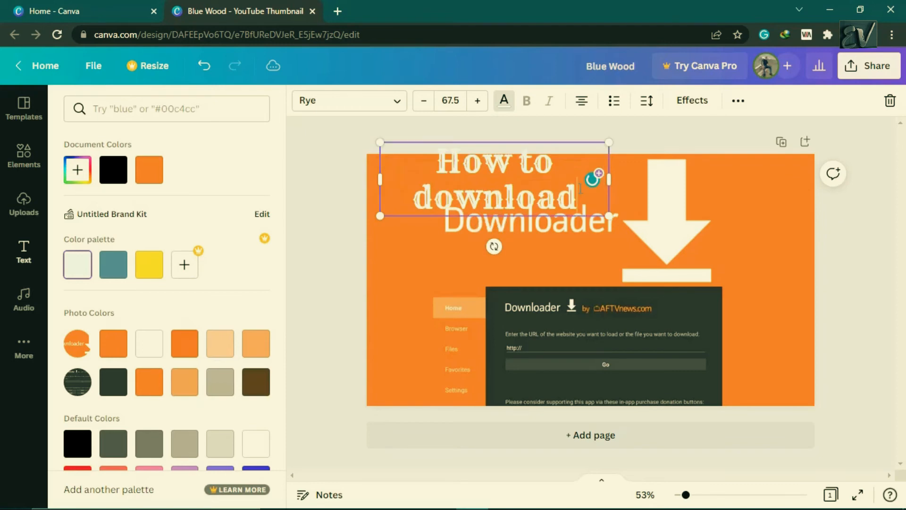
- Widen the heading box so the text fits on one line and position it along the top-left of the design
drag(632, 178, 690, 179)
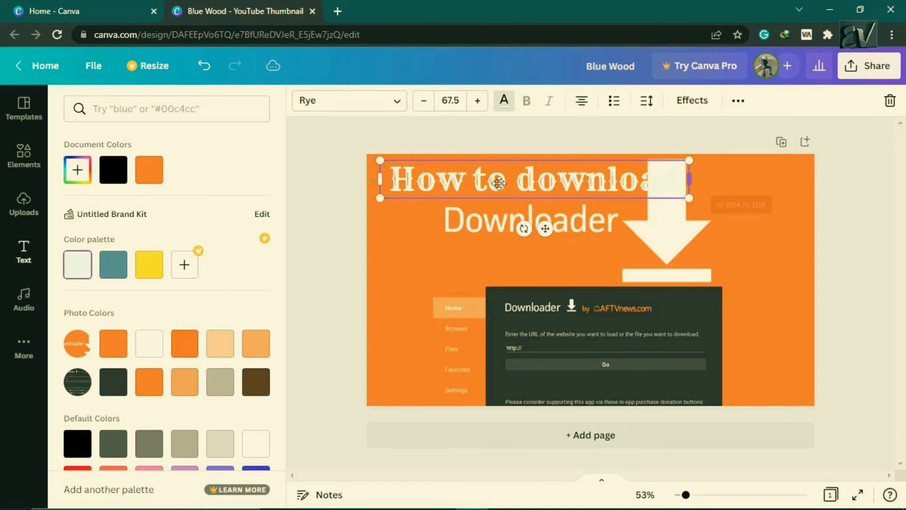
mouse_move(485, 185)
mouse_down()
mouse_move(535, 185)
mouse_move(476, 185)
mouse_up()
click(438, 245)
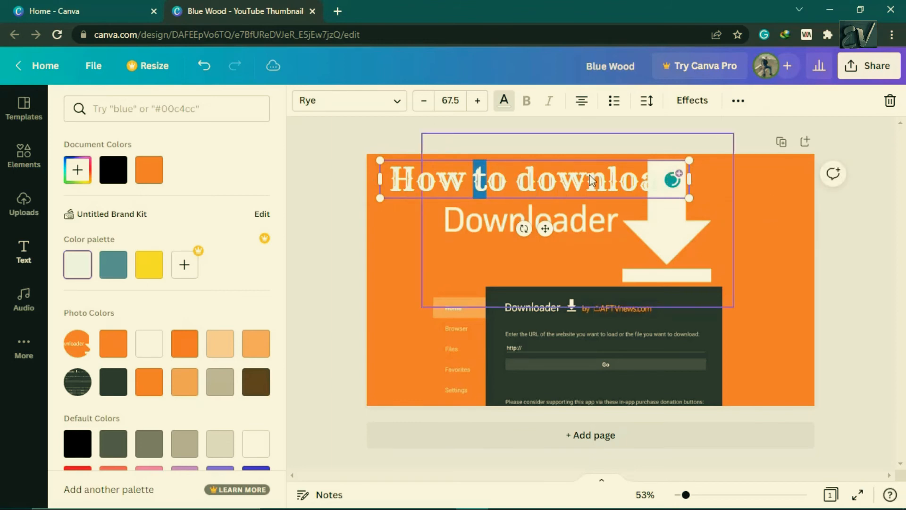
click(735, 218)
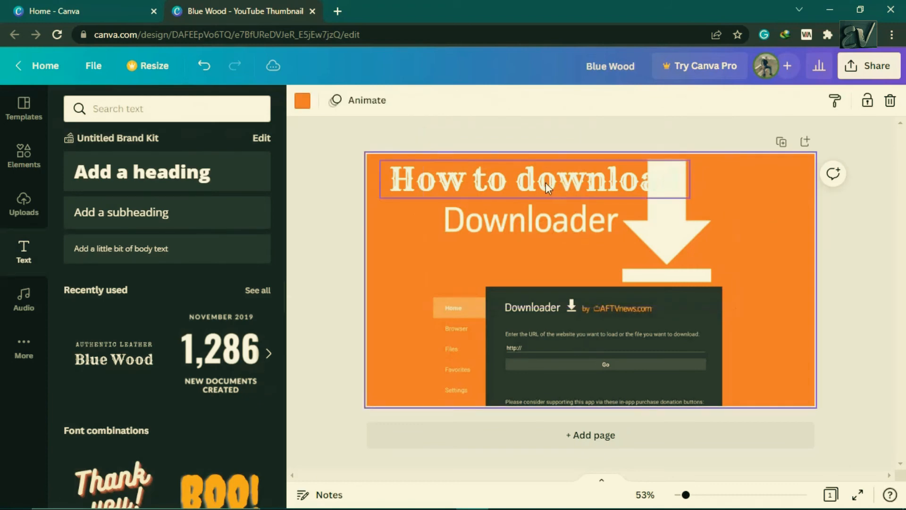
drag(510, 183, 423, 188)
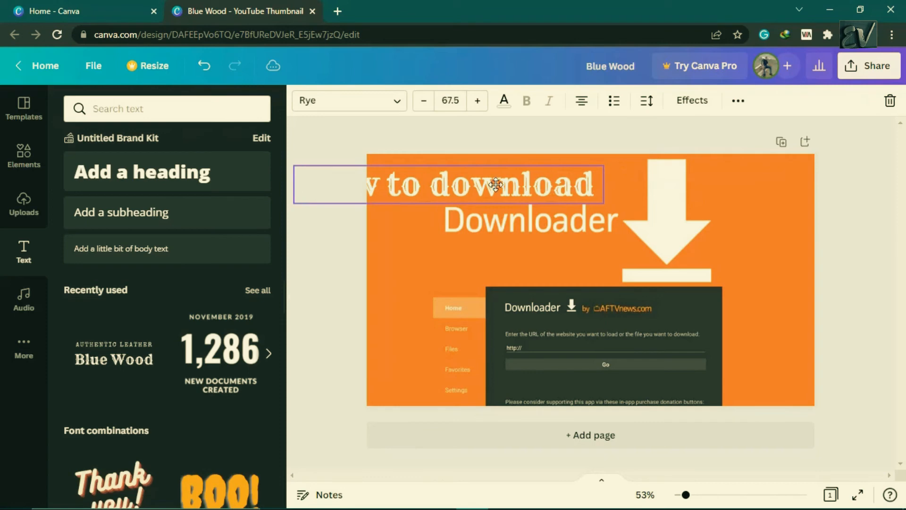
drag(525, 179, 546, 176)
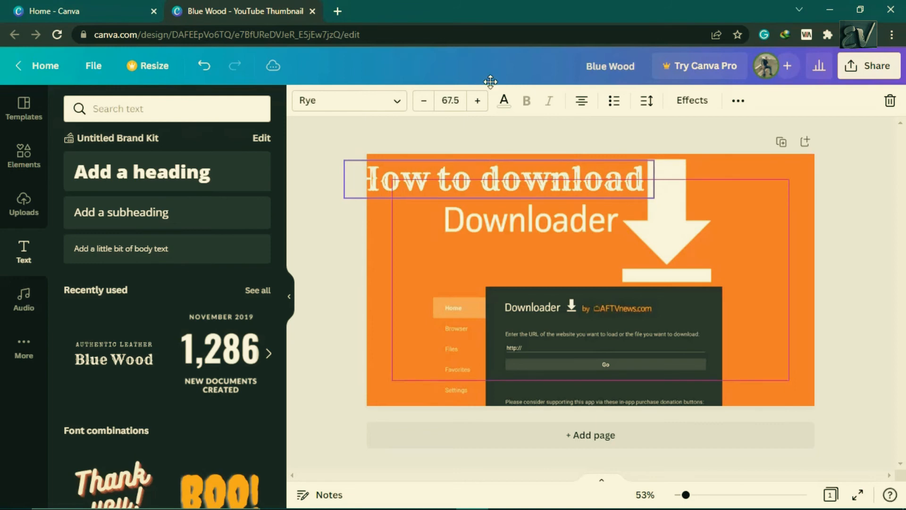
- Reduce the heading's font size to 58.5 and color it with the dark charcoal photo color
click(426, 106)
click(426, 106)
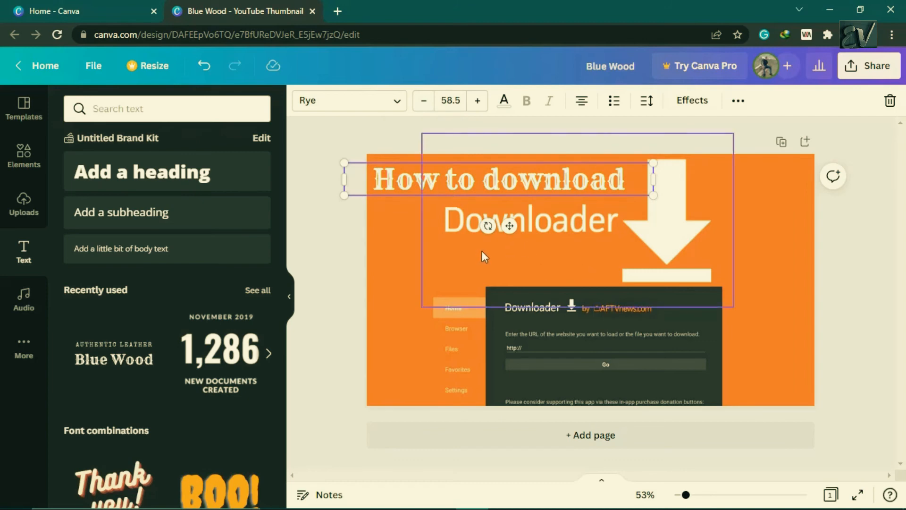
click(401, 273)
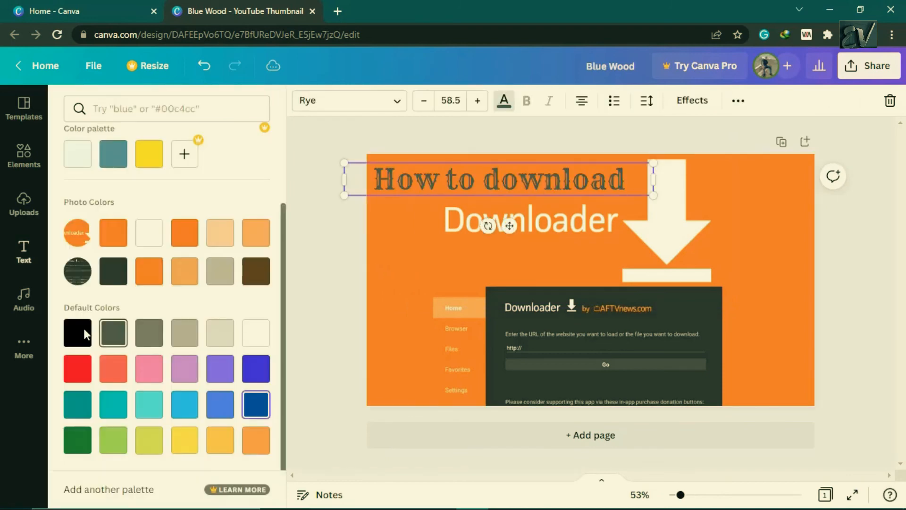
click(77, 326)
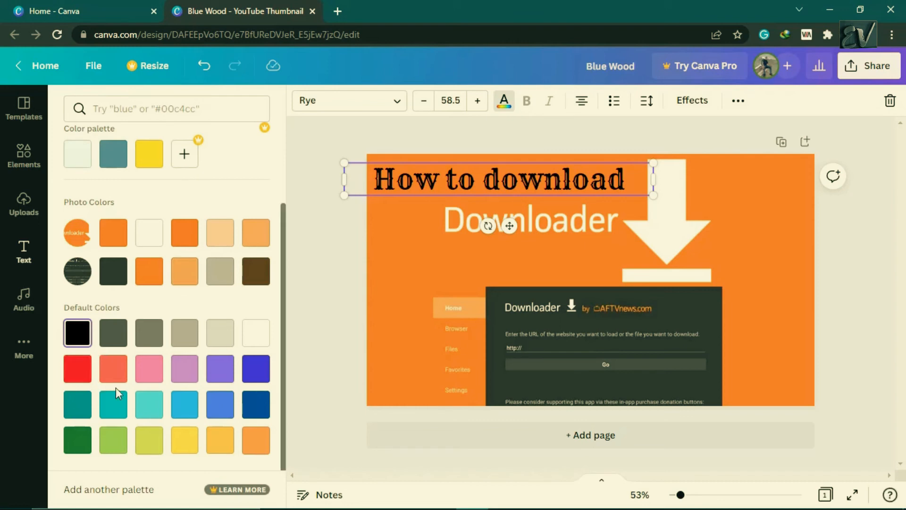
click(113, 278)
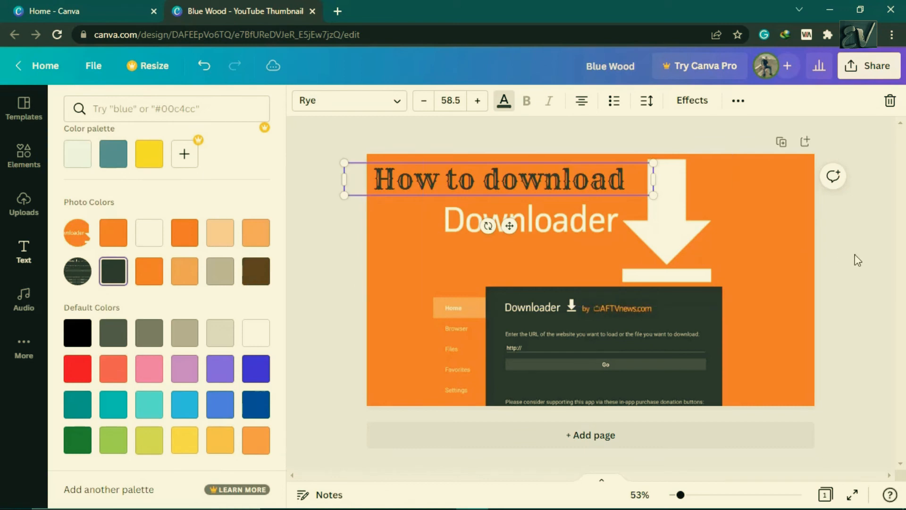
key(Escape)
key(Escape)
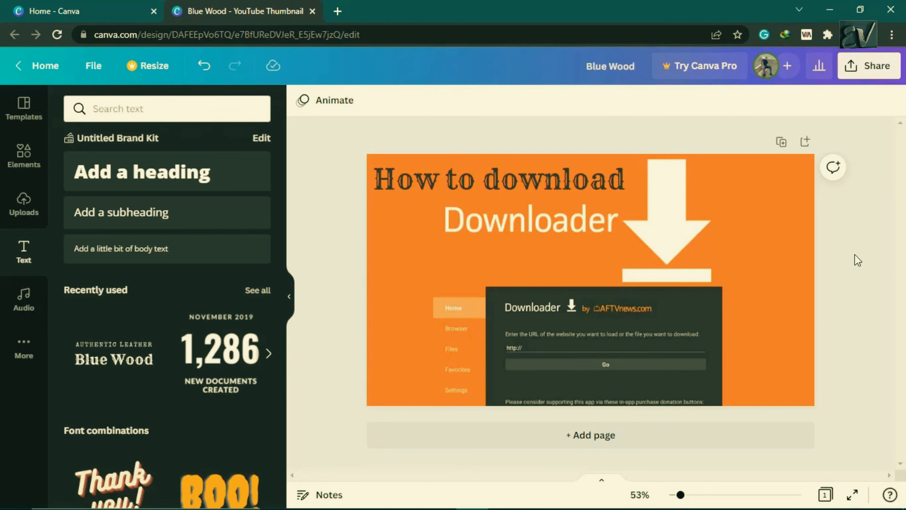
- Download the design as a PNG file at 1280 × 720 px
click(860, 66)
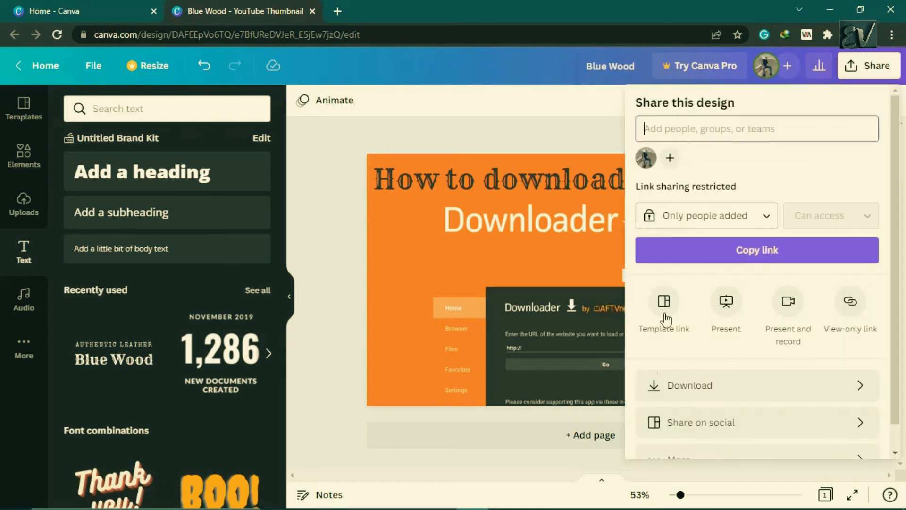
click(666, 386)
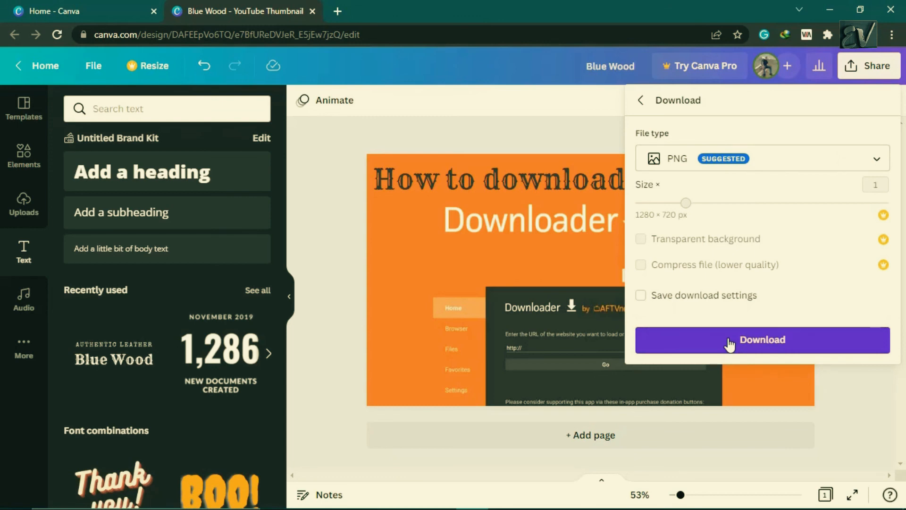
click(729, 344)
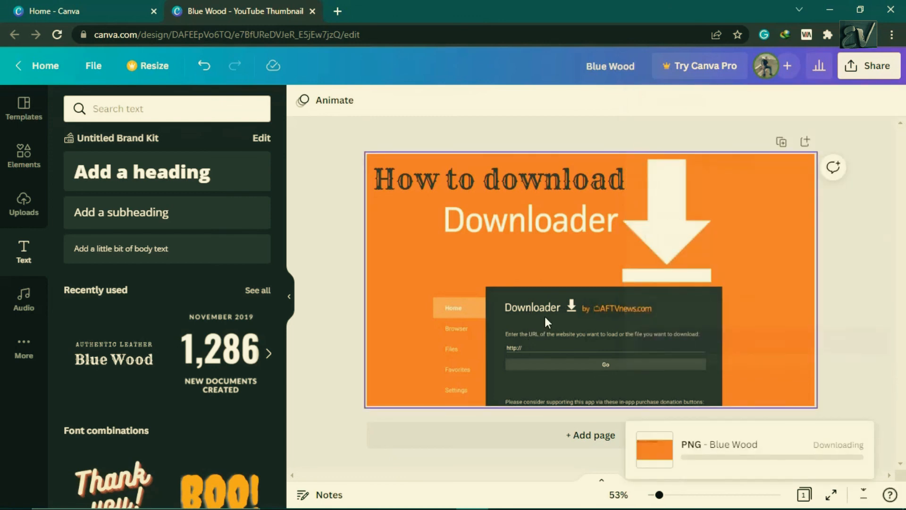